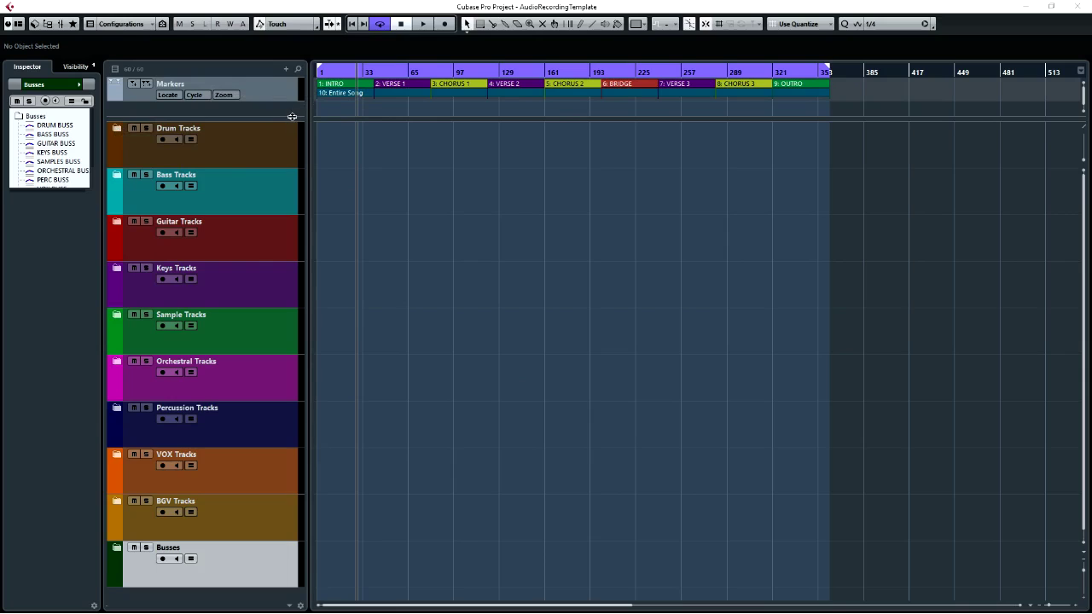
# Step: Set the cycle range to the VERSE 1, CHORUS 1, VERSE 2 and CHORUS 2 markers in turn, ending on Entire Song
pyautogui.scroll(-1, 320, 157)
pyautogui.scroll(1, 320, 157)
pyautogui.click(350, 84)
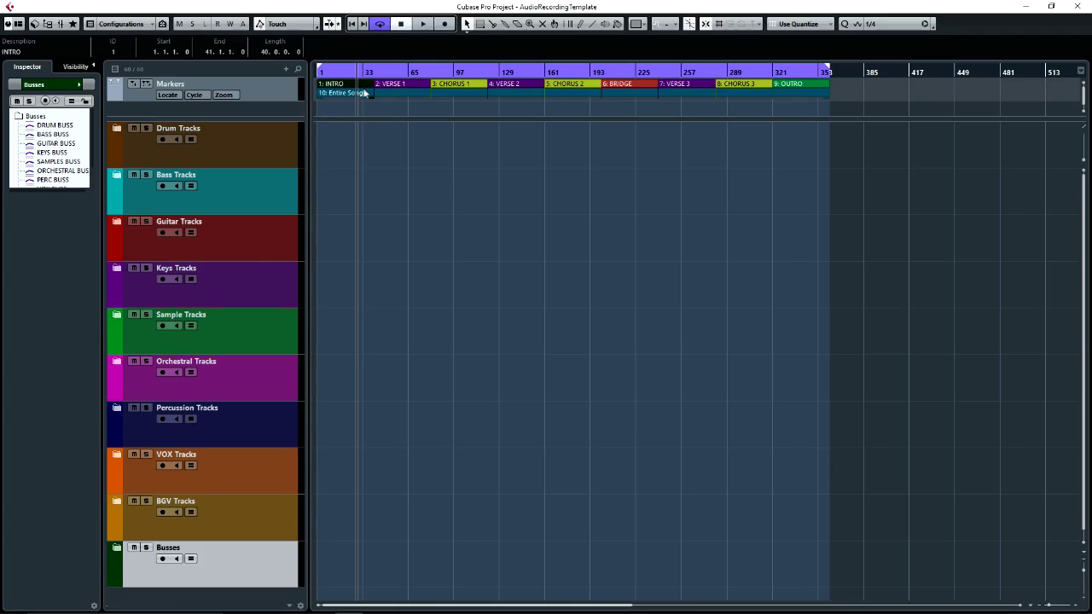
pyautogui.doubleClick(387, 82)
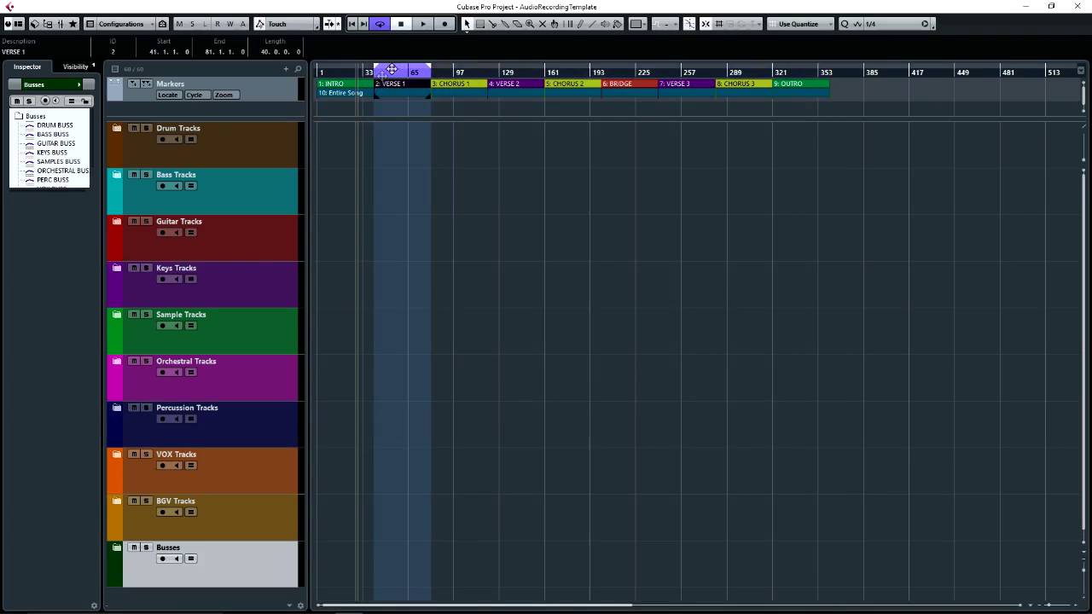
pyautogui.doubleClick(445, 84)
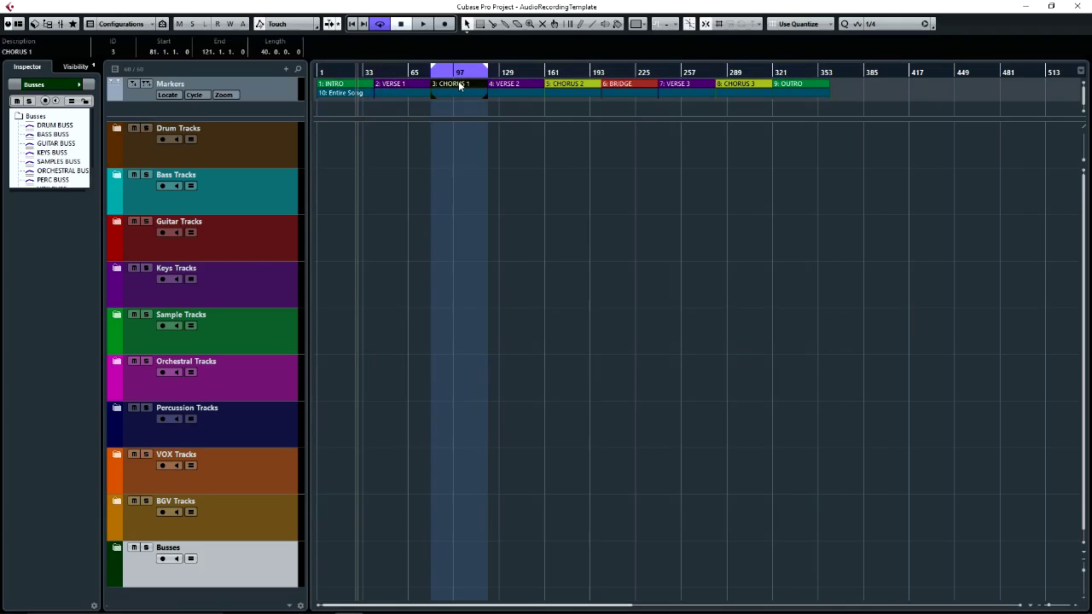
pyautogui.click(507, 84)
pyautogui.doubleClick(508, 84)
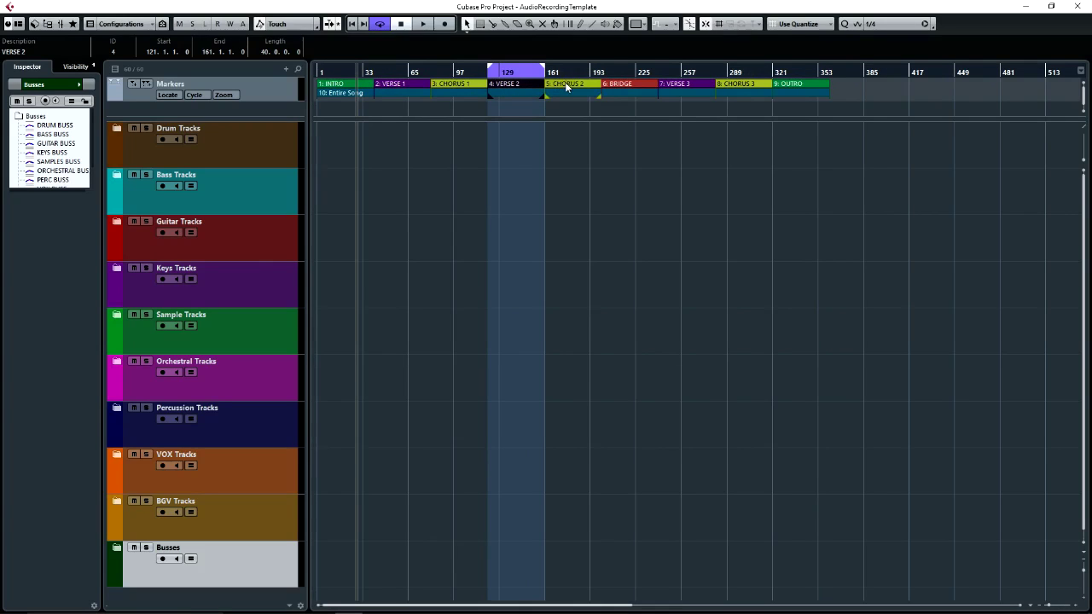
pyautogui.doubleClick(566, 84)
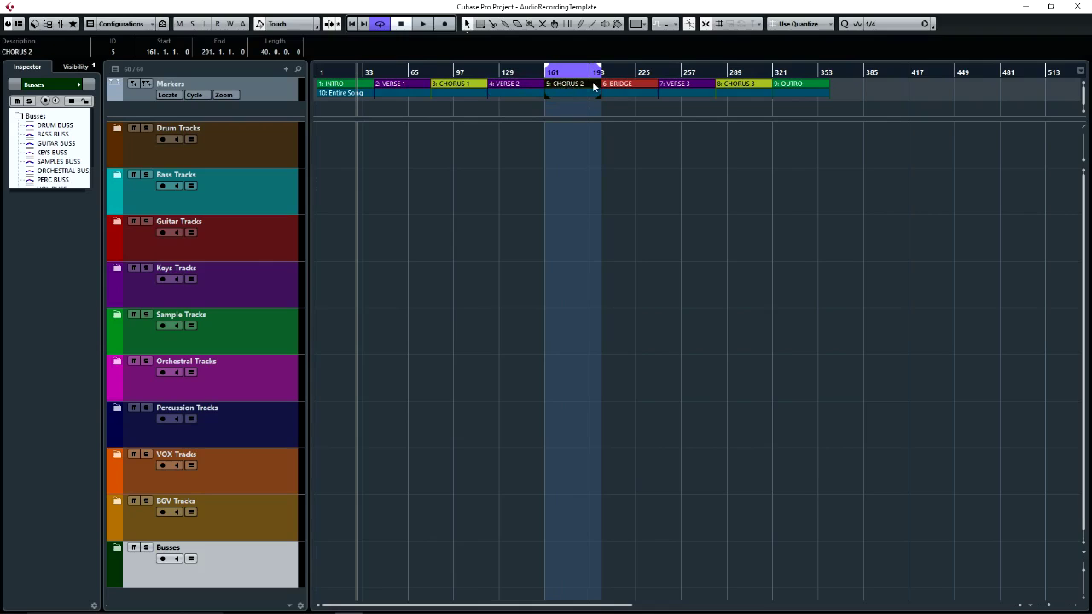
pyautogui.doubleClick(516, 94)
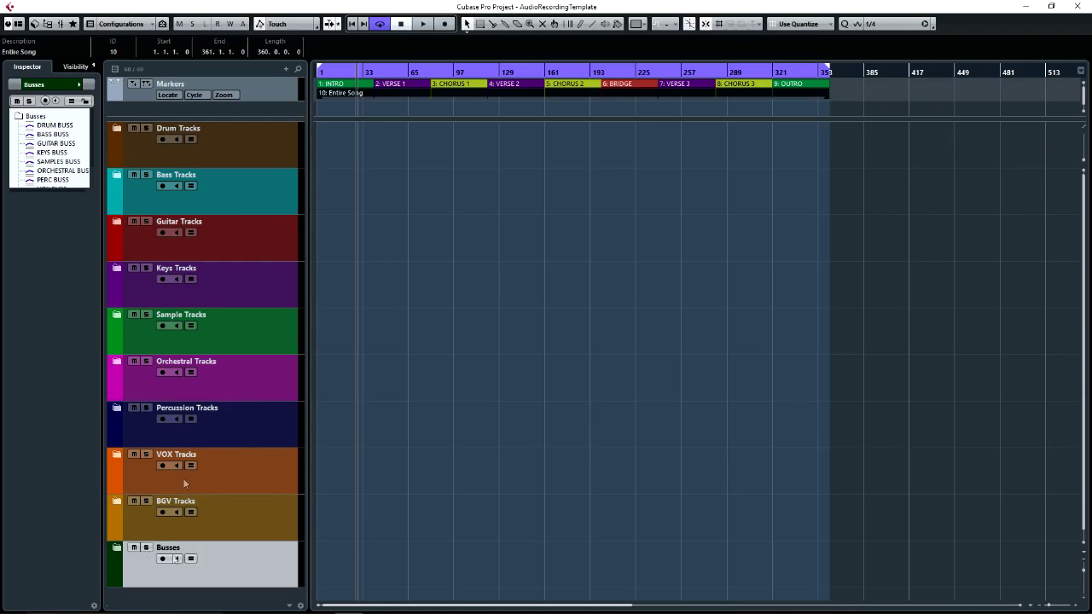
# Step: Expand the Drum Tracks folder and the Steven Slate Drums output lanes to examine them, and collapse both again
pyautogui.click(120, 129)
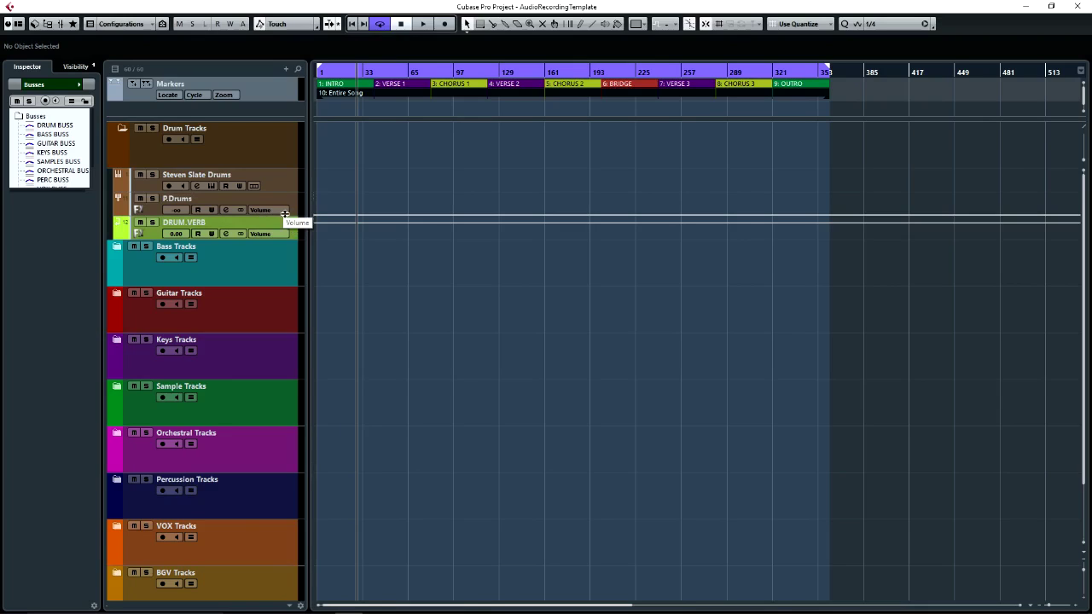
pyautogui.click(123, 180)
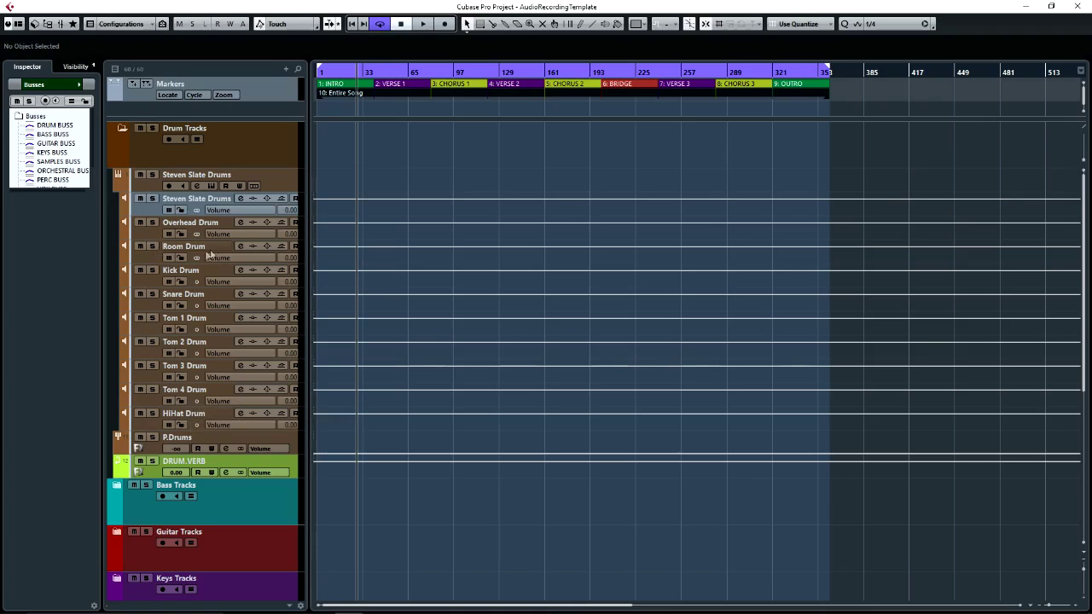
pyautogui.click(121, 185)
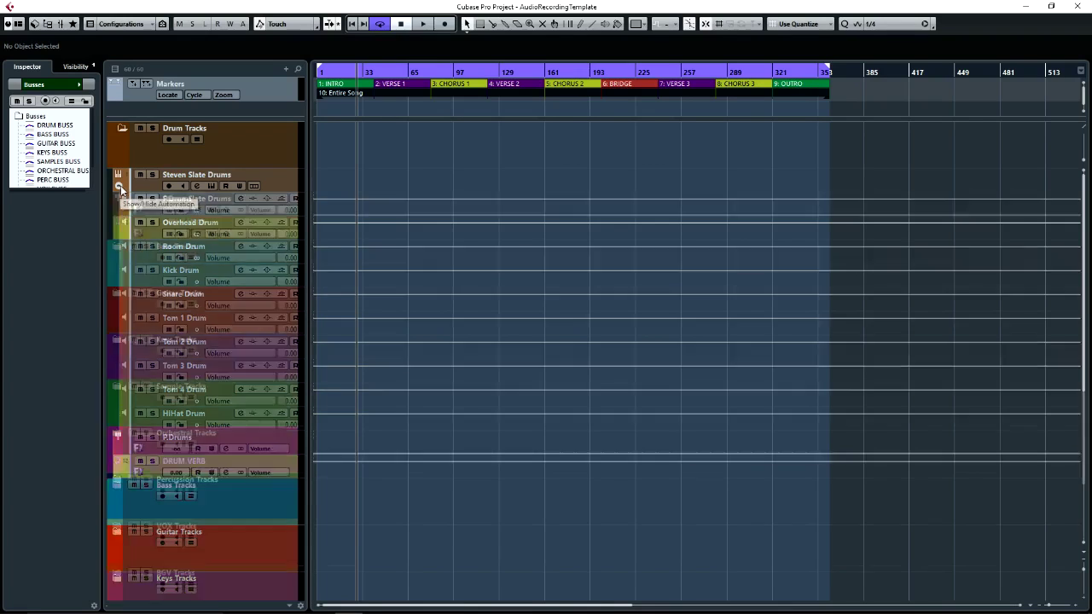
pyautogui.click(120, 131)
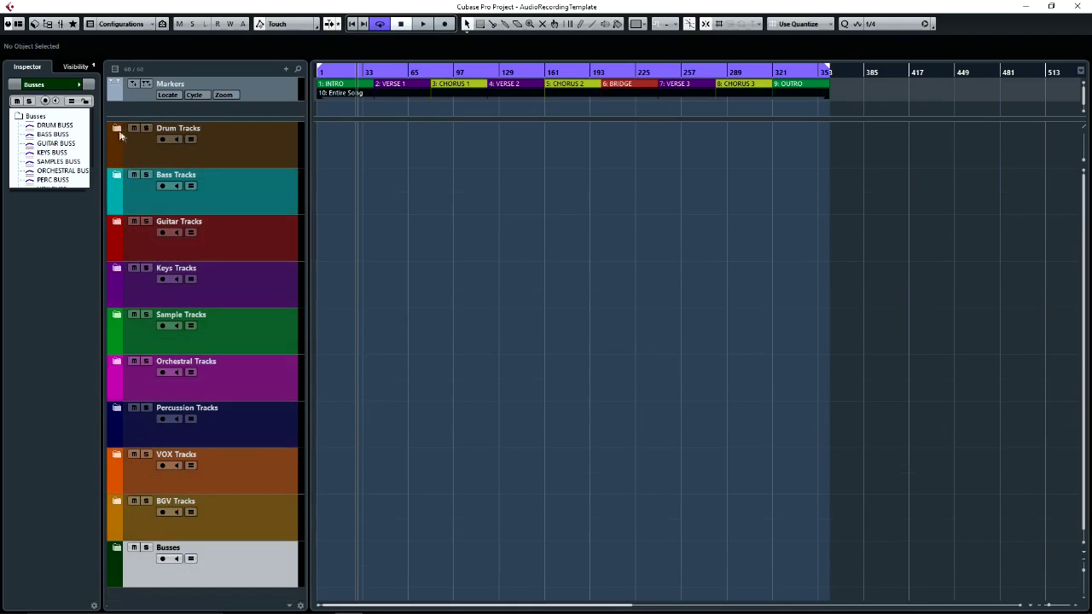
# Step: Examine the contents of the Bass Tracks, Guitar Tracks and Keys Tracks folders one by one, collapsing each again
pyautogui.click(118, 175)
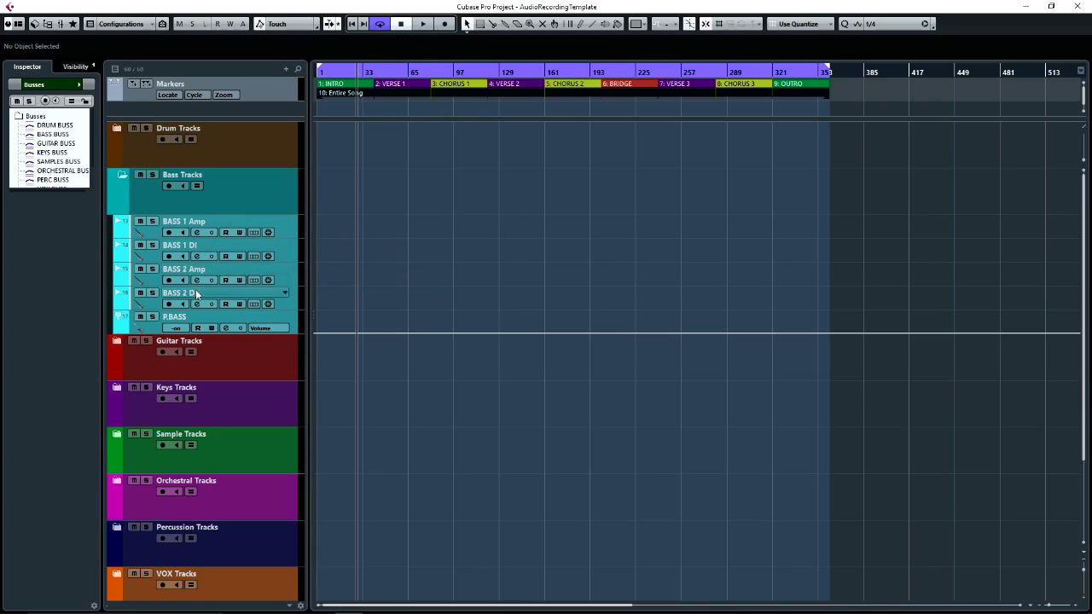
pyautogui.click(121, 175)
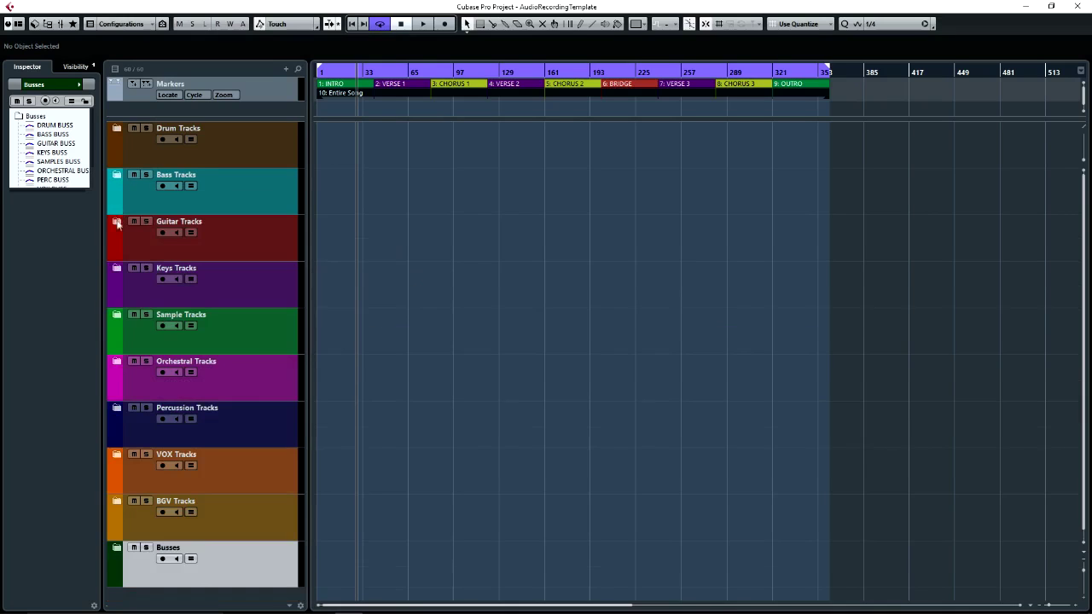
pyautogui.click(117, 222)
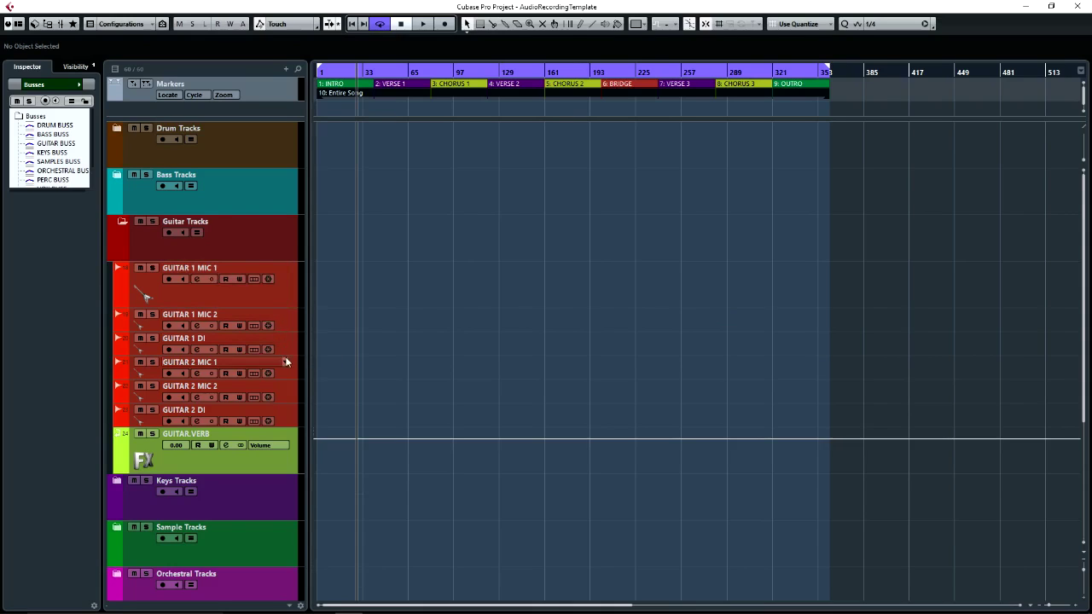
pyautogui.click(122, 222)
pyautogui.click(116, 269)
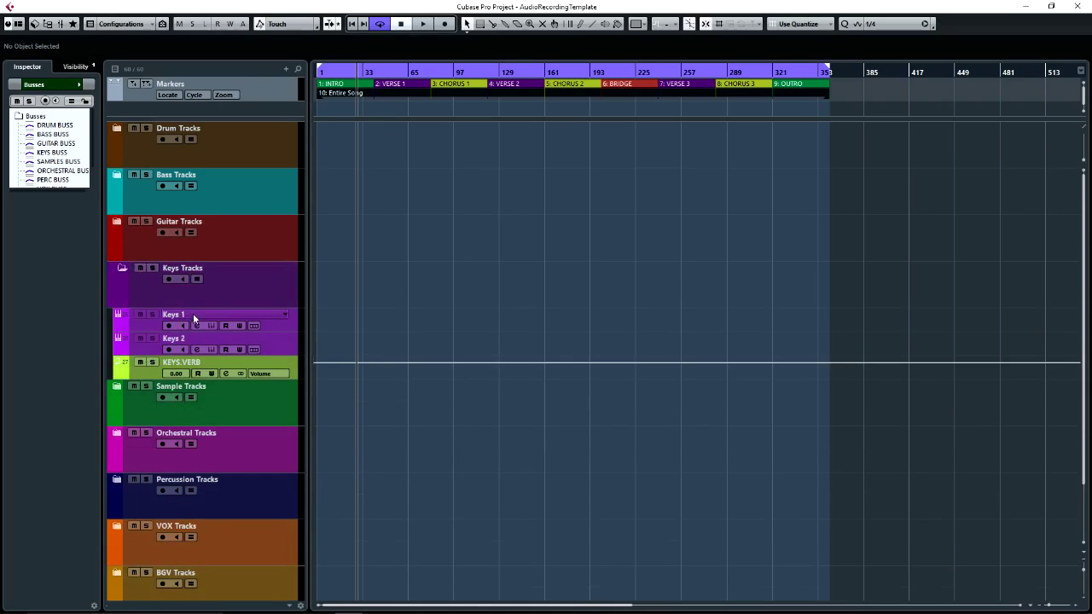
pyautogui.click(118, 268)
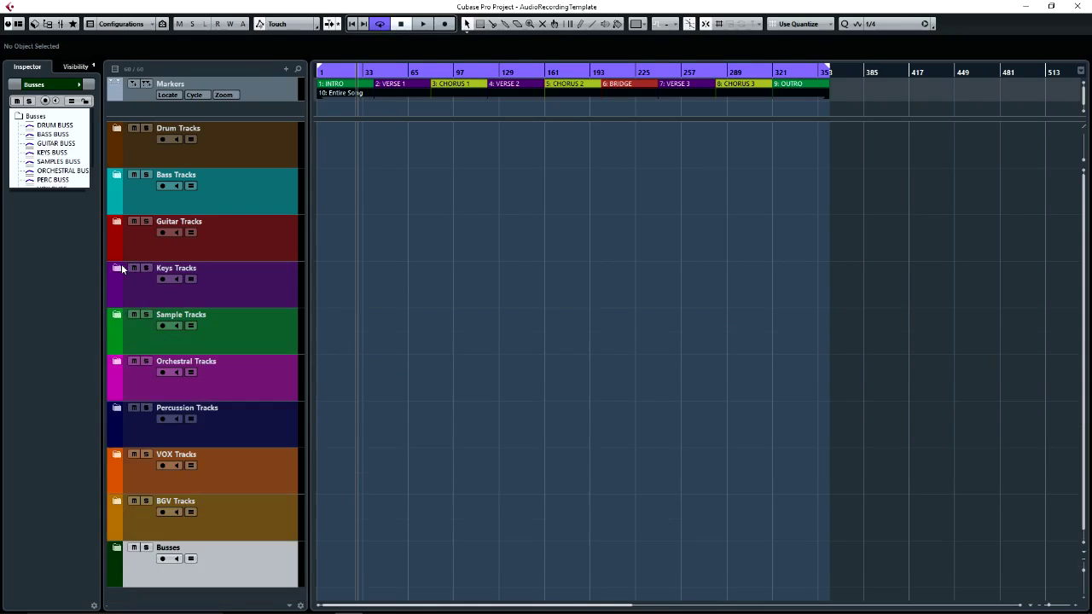
# Step: Examine the contents of the Sample Tracks, Orchestral Tracks and Percussion Tracks folders one by one, collapsing each again
pyautogui.click(117, 317)
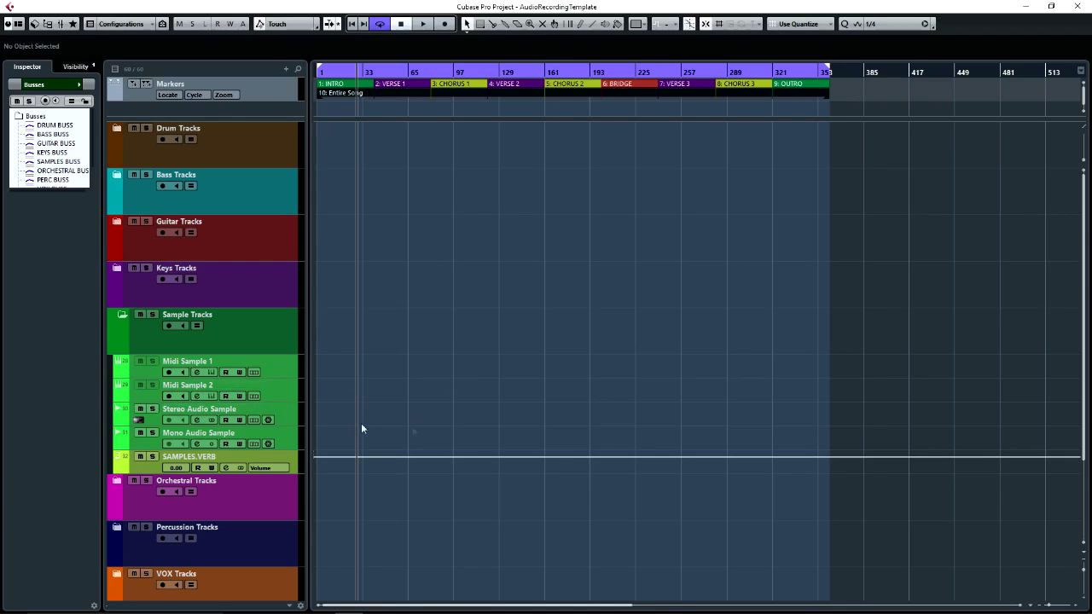
pyautogui.click(122, 315)
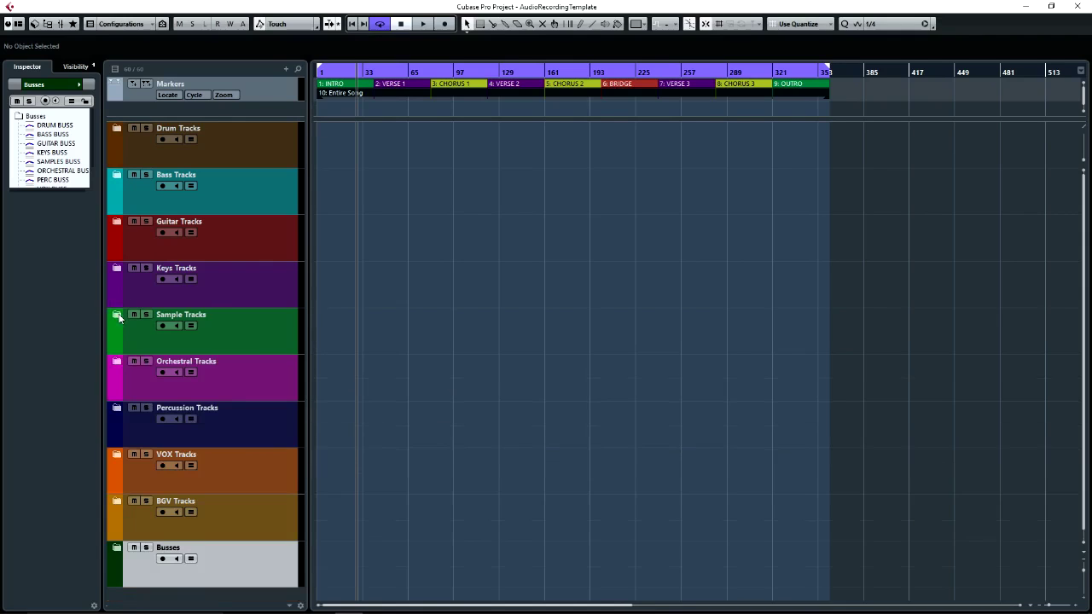
pyautogui.click(121, 362)
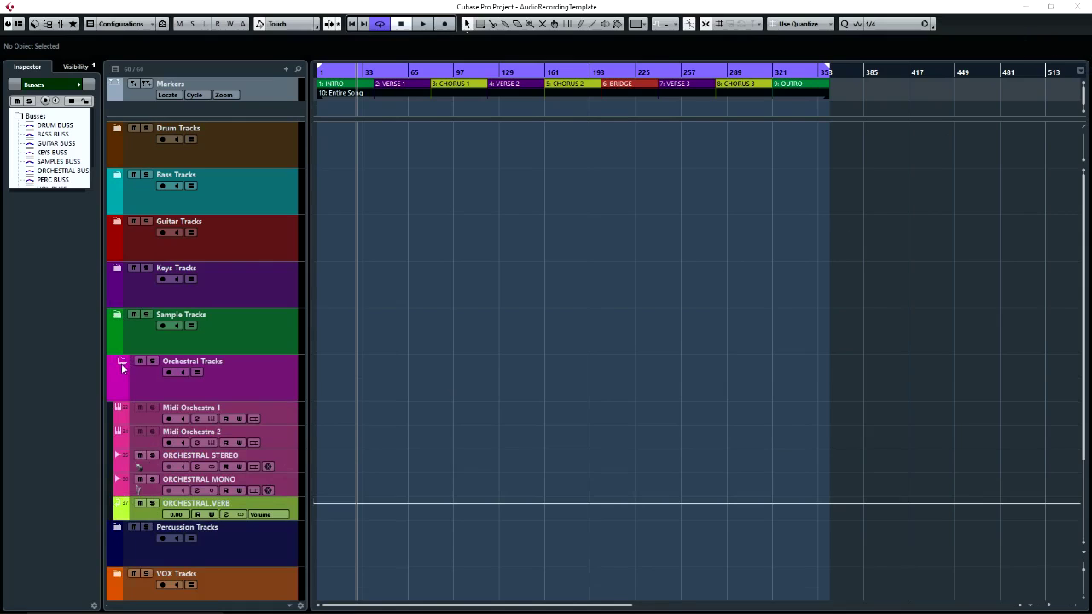
pyautogui.click(122, 361)
pyautogui.click(122, 361)
pyautogui.click(122, 361)
pyautogui.click(117, 409)
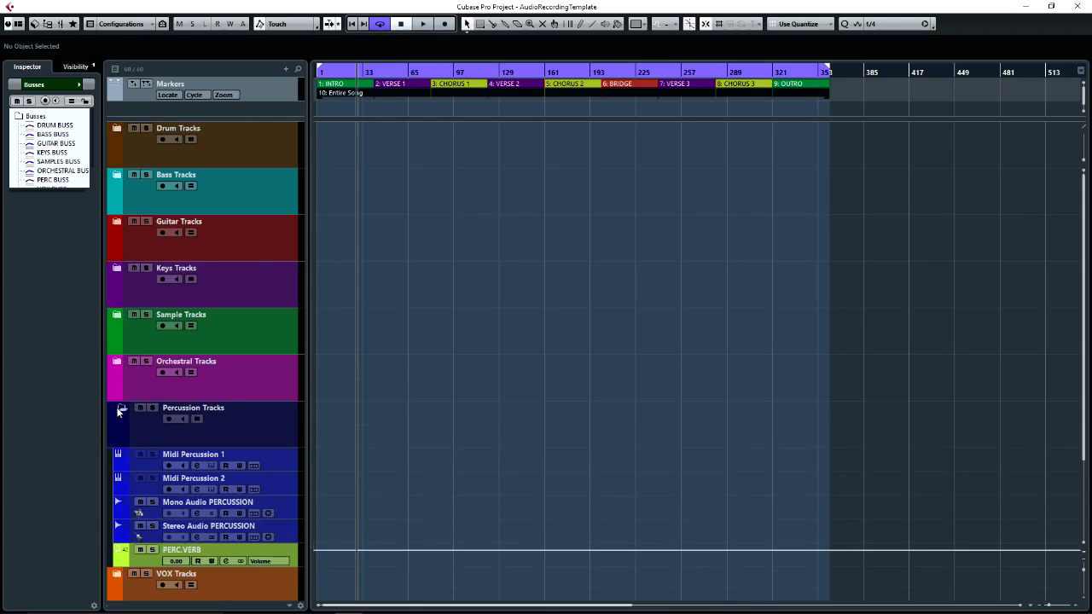
pyautogui.scroll(-3, 143, 426)
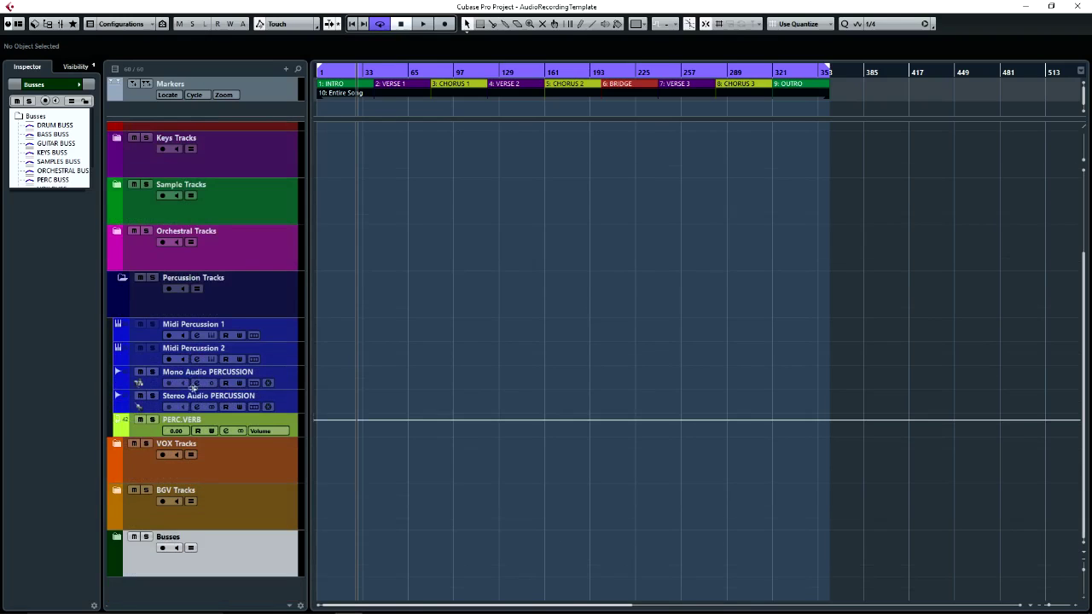
pyautogui.click(121, 279)
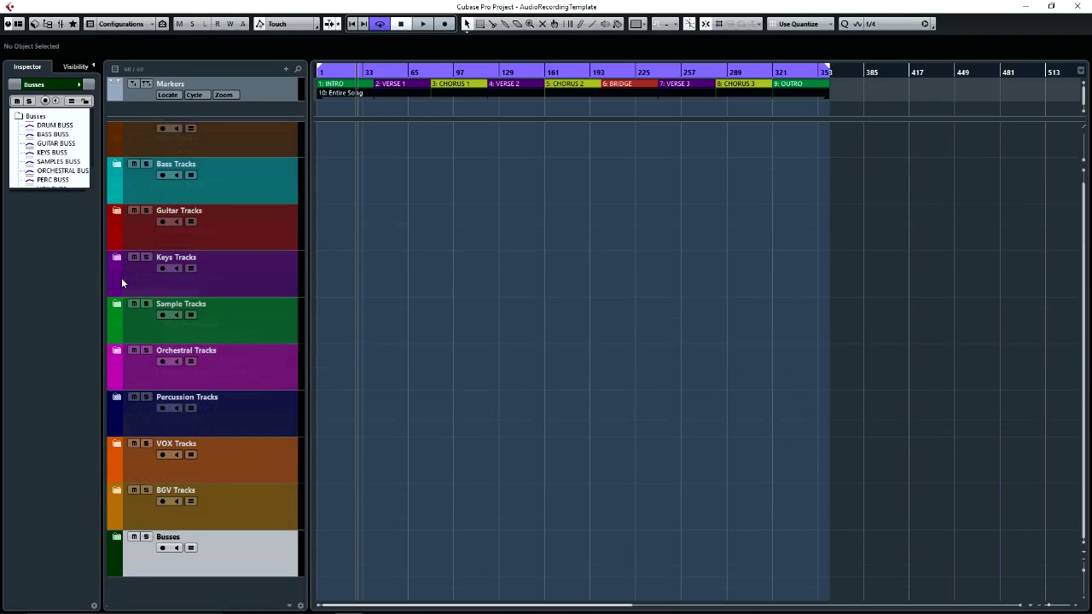
# Step: Examine the contents of the VOX Tracks, BGV Tracks and Busses folders one by one, collapsing each again
pyautogui.click(117, 444)
pyautogui.scroll(-2, 255, 465)
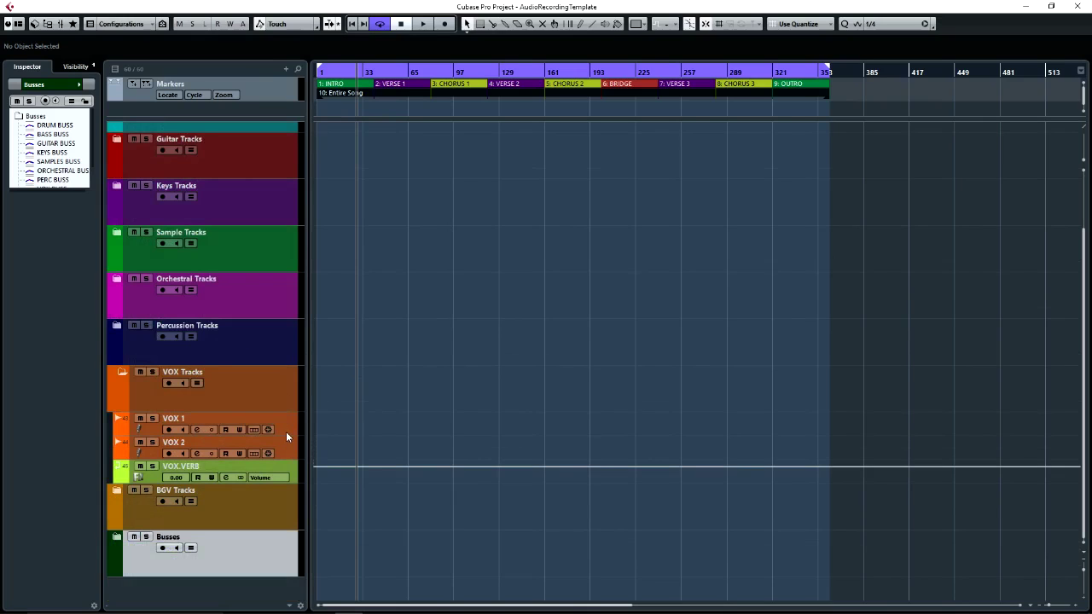
pyautogui.click(122, 374)
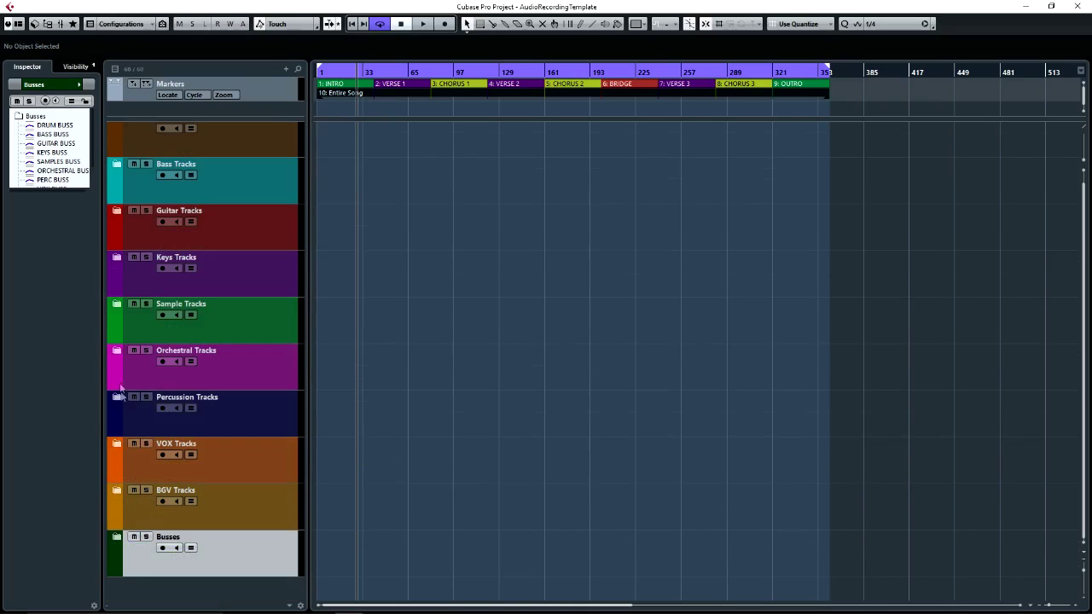
pyautogui.click(117, 492)
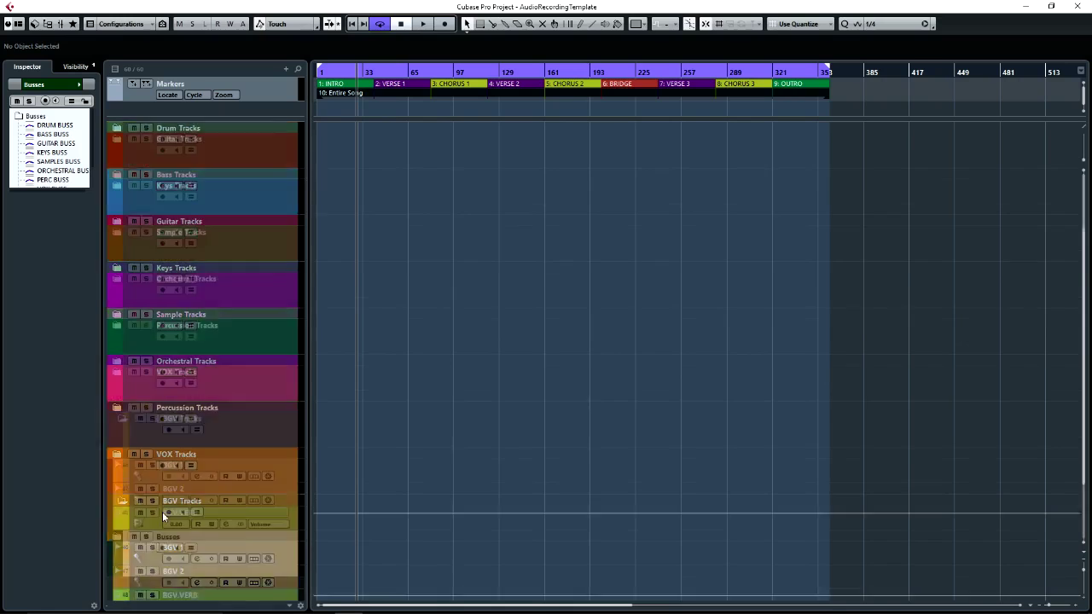
pyautogui.click(122, 419)
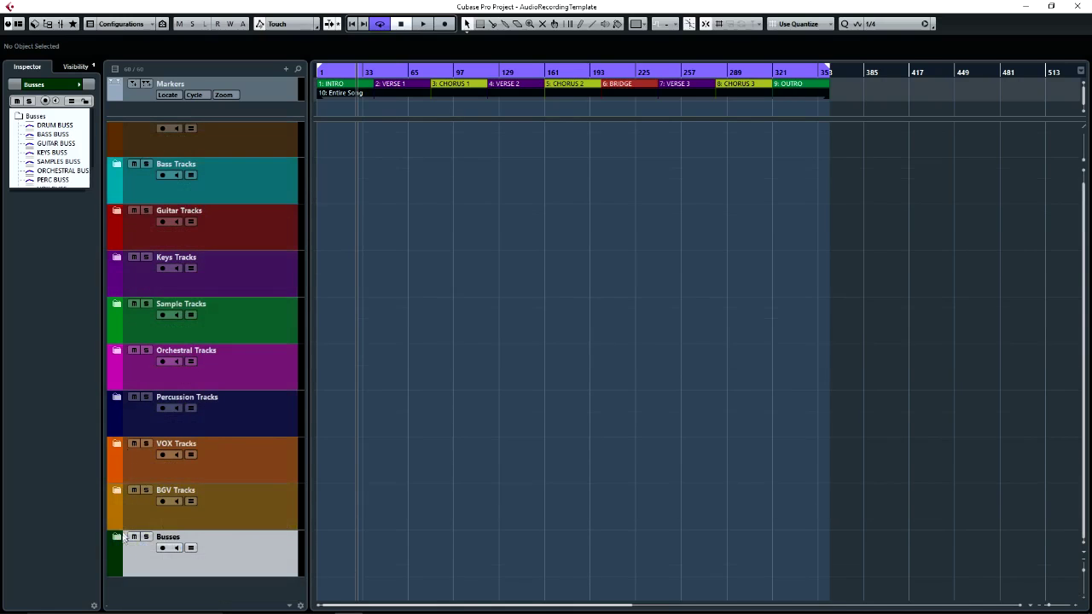
pyautogui.click(122, 535)
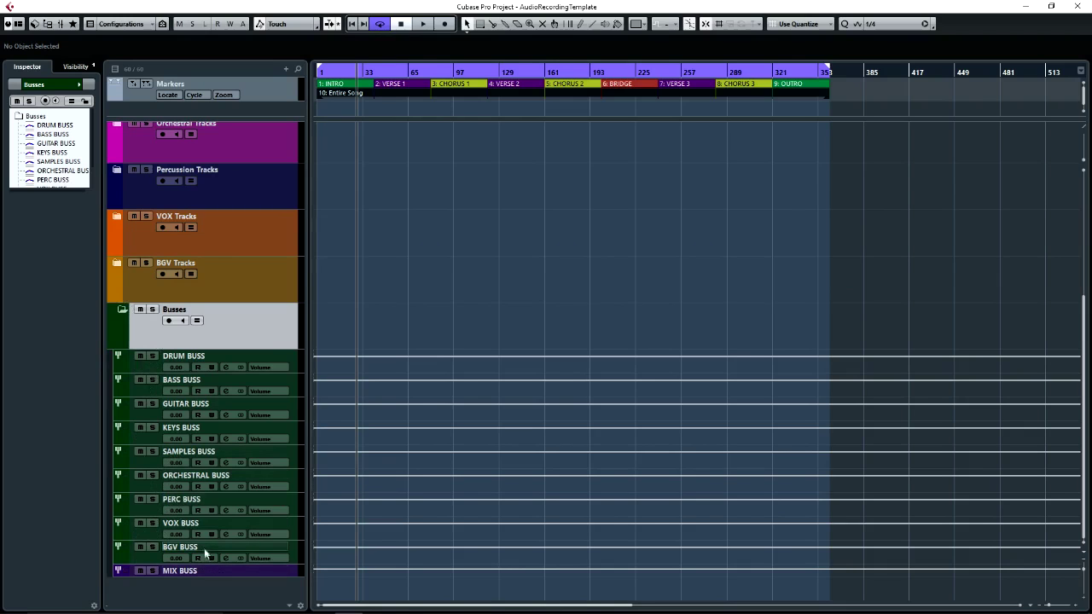
pyautogui.click(123, 311)
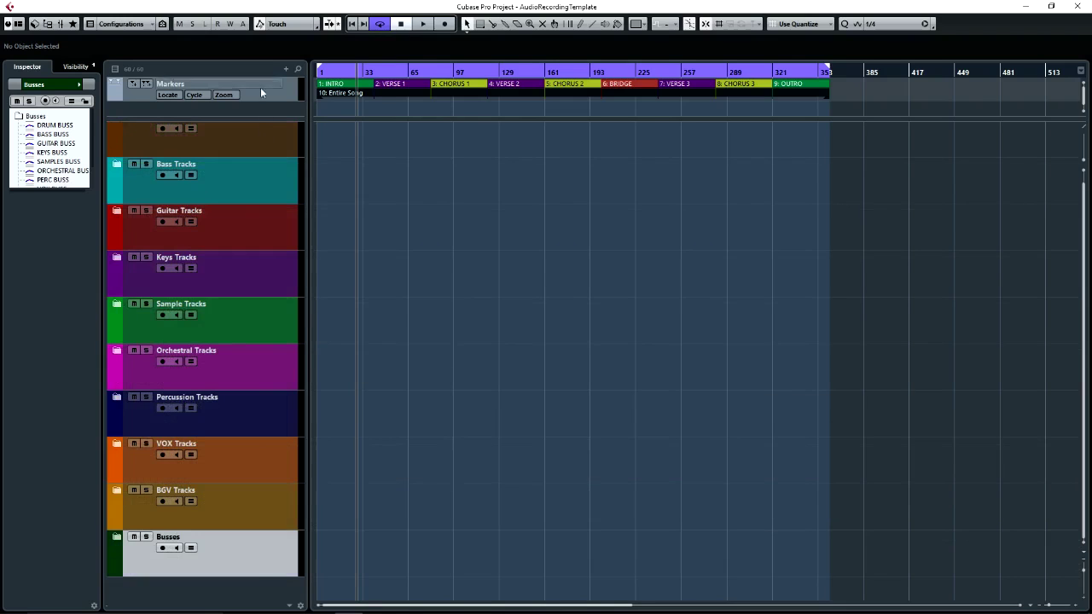
# Step: Open the MixConsole and select the linked BASS 1 channels, followed by the linked Bass 2 channels
pyautogui.press('F3')
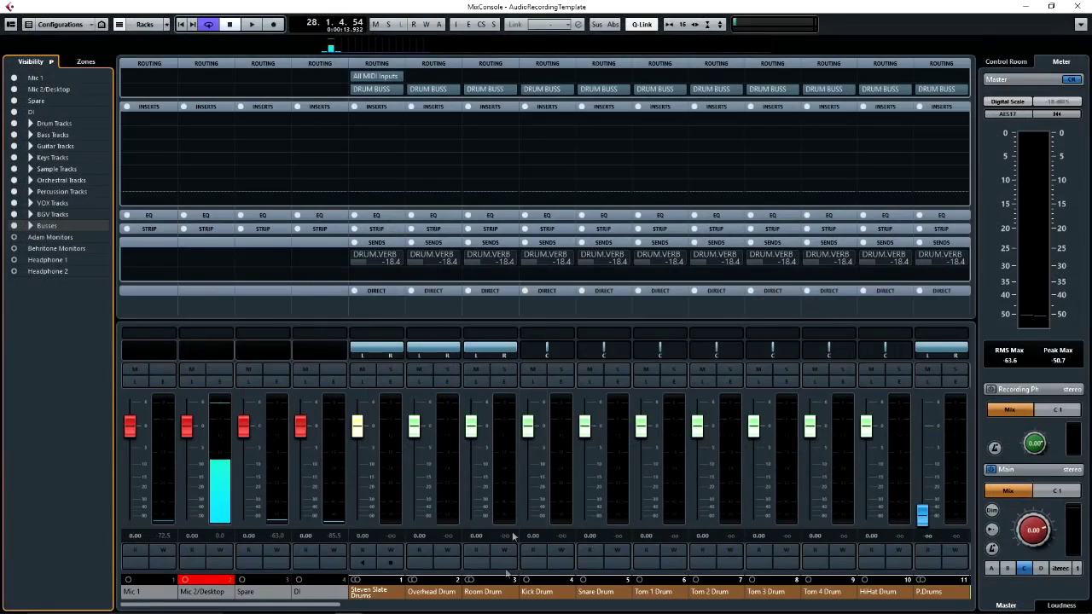
pyautogui.click(292, 605)
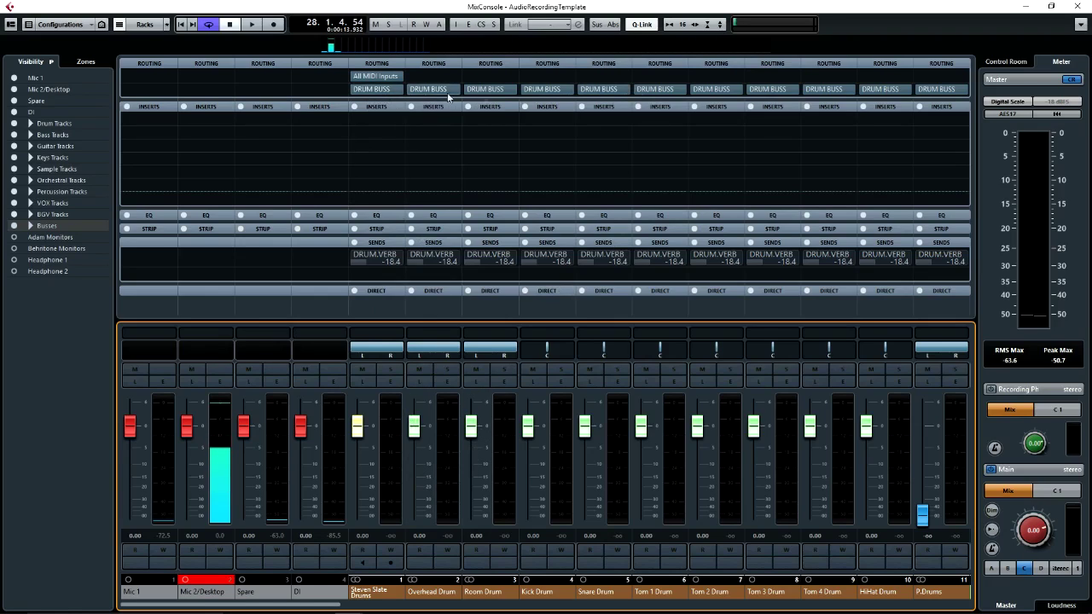
pyautogui.moveTo(332, 605); pyautogui.dragTo(469, 606)
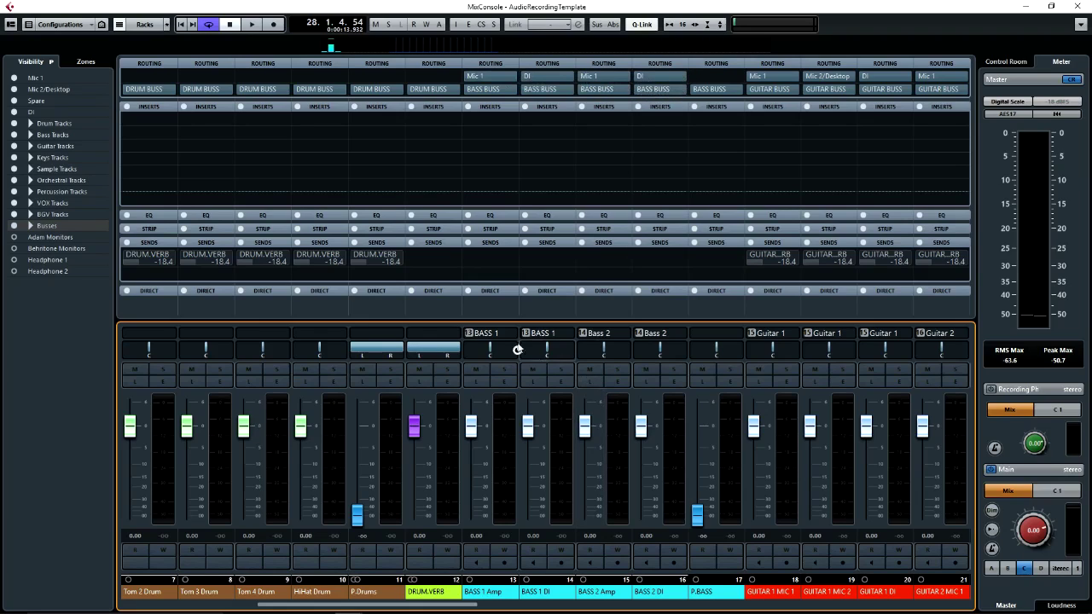
pyautogui.click(503, 511)
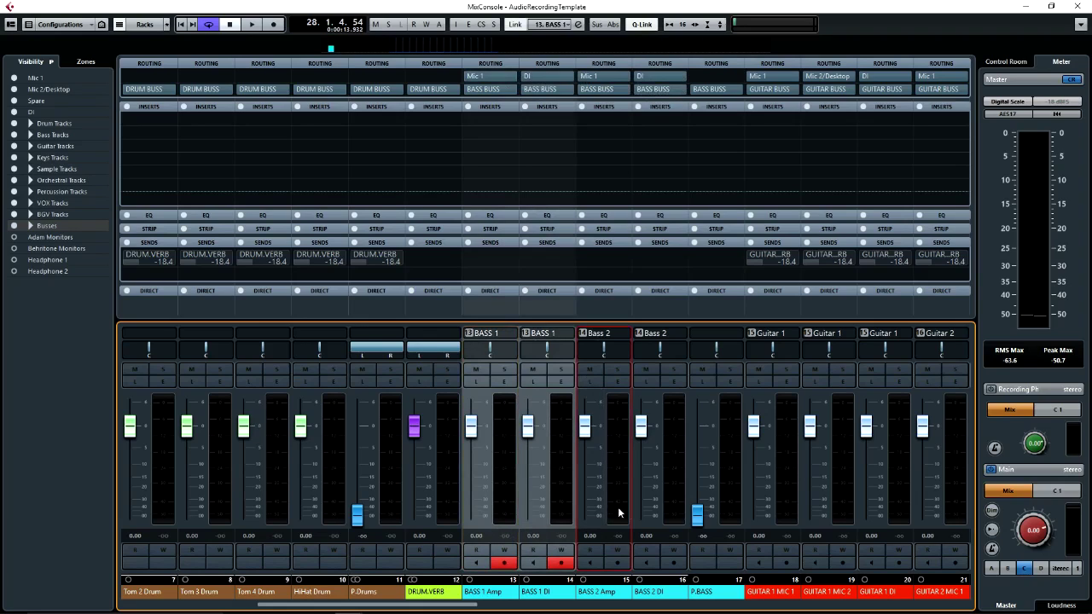
pyautogui.click(621, 590)
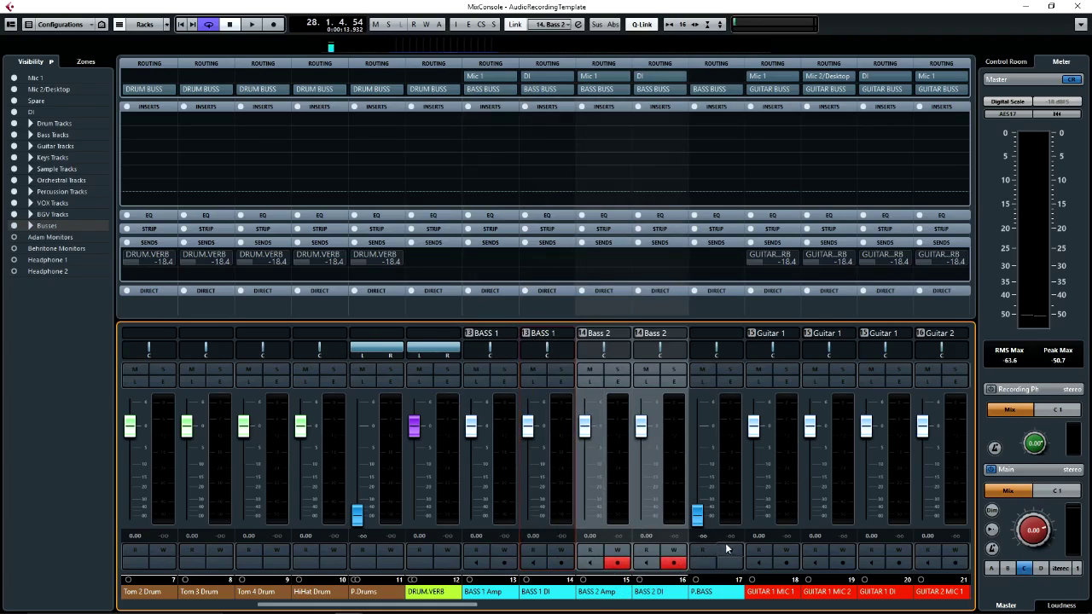
# Step: Select the linked Guitar 1 channels in the mixer, followed by the linked Guitar 2 channels
pyautogui.moveTo(468, 605); pyautogui.dragTo(549, 610)
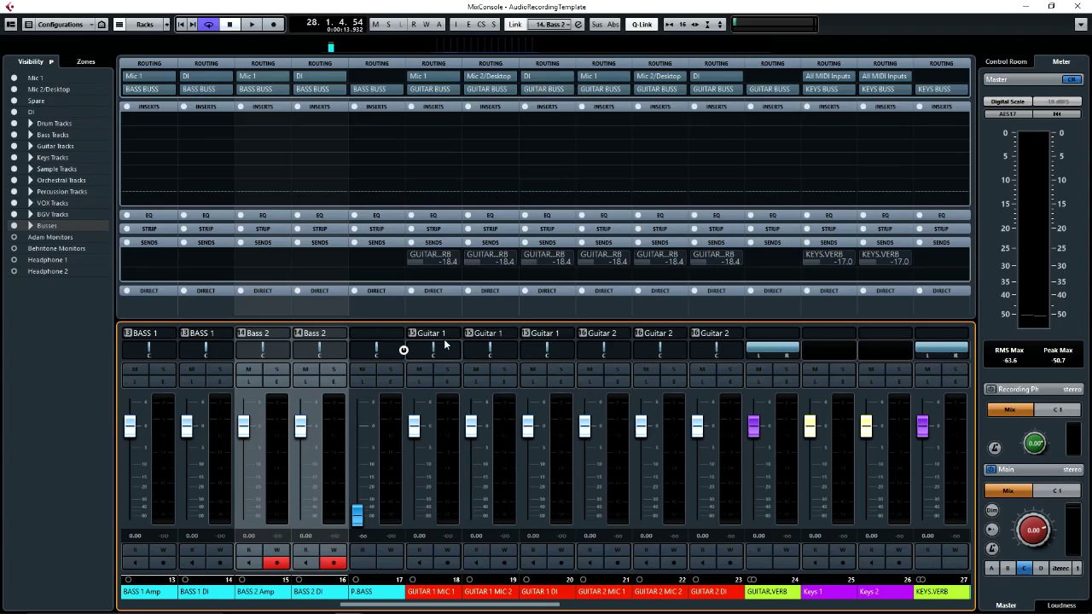
pyautogui.click(559, 595)
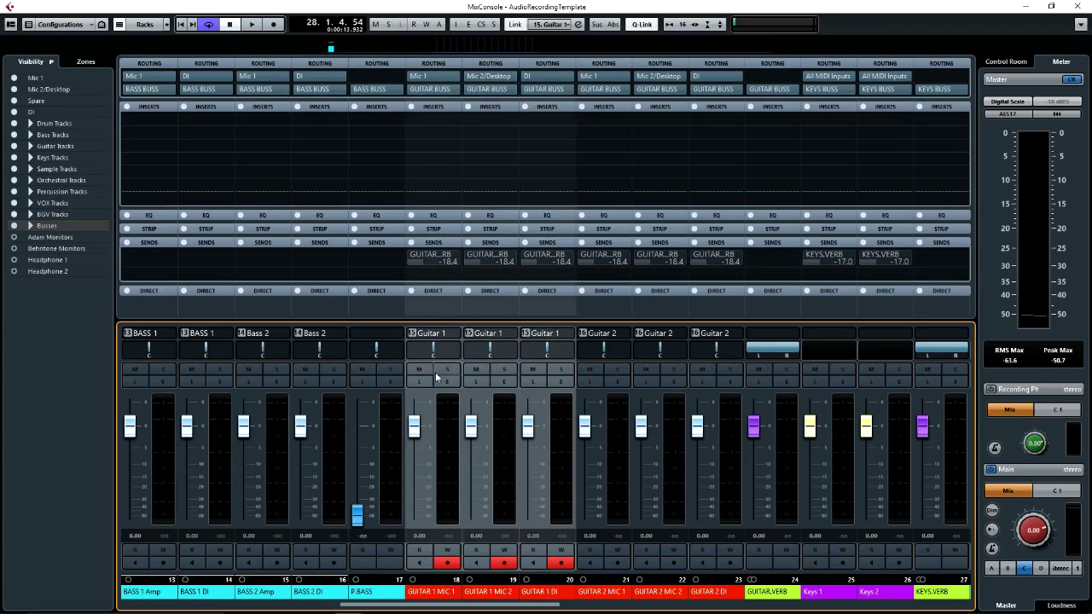
pyautogui.click(641, 584)
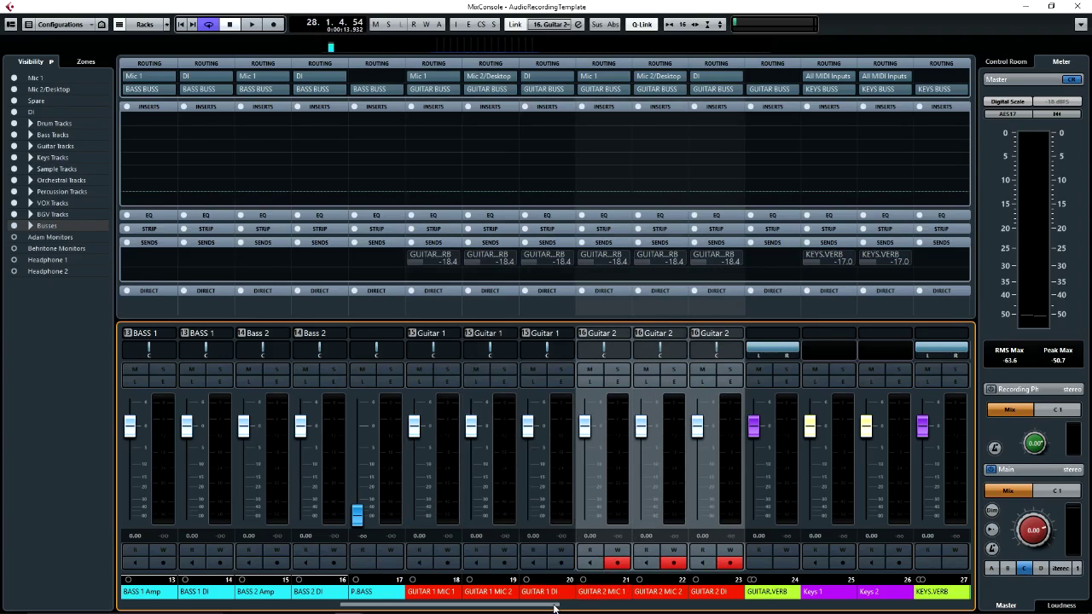
# Step: Examine the remaining mixer channels from the guitars through the keys, samples and orchestral channels to the vocals and busses
pyautogui.moveTo(555, 608); pyautogui.dragTo(587, 608)
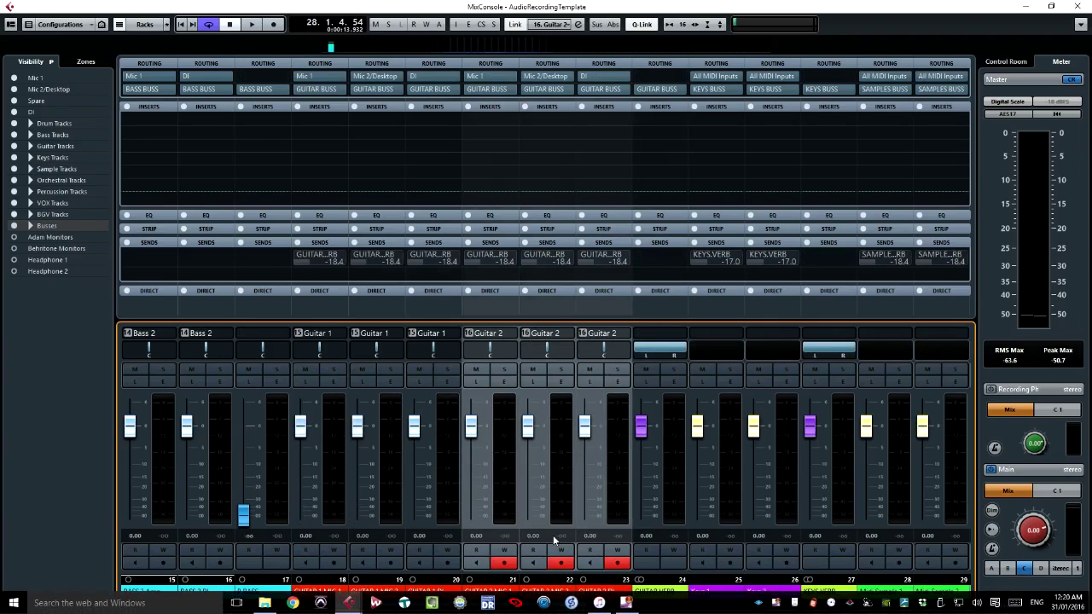
pyautogui.moveTo(559, 607); pyautogui.dragTo(625, 604)
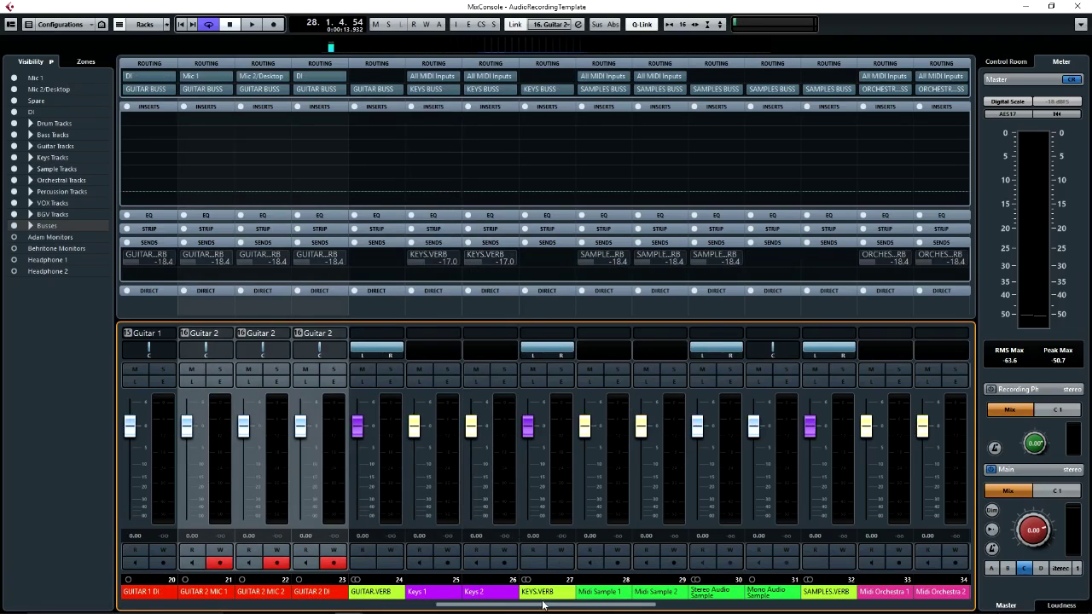
pyautogui.moveTo(544, 607); pyautogui.dragTo(603, 604)
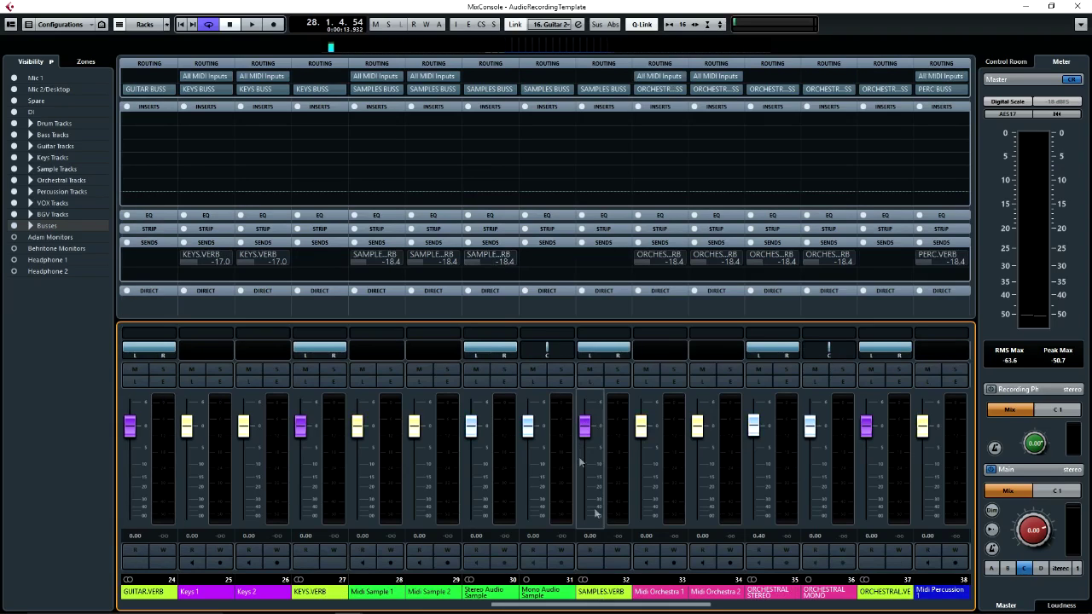
pyautogui.moveTo(606, 607); pyautogui.dragTo(920, 605)
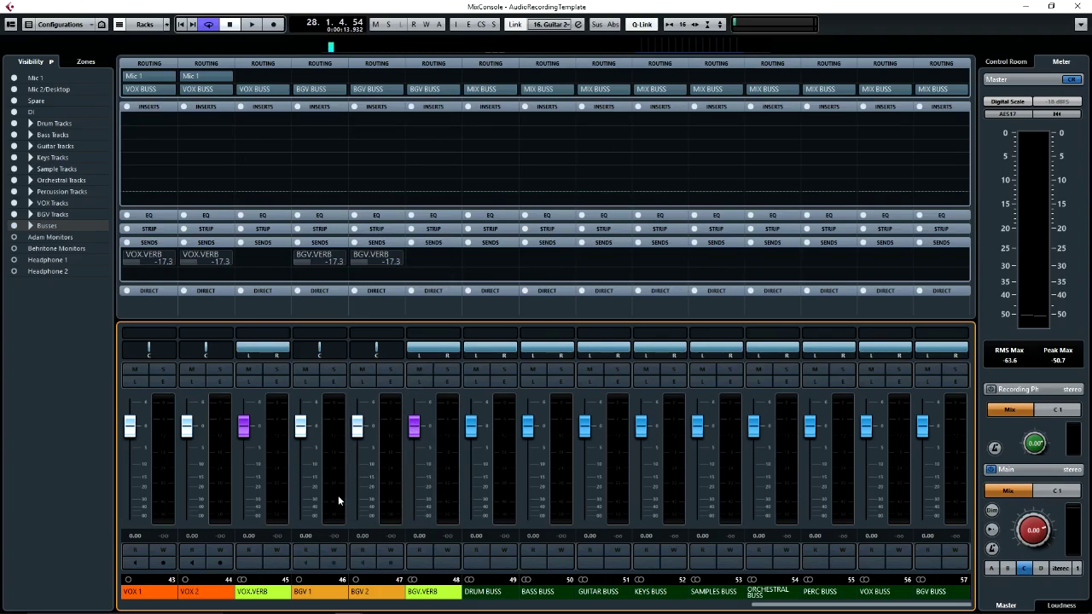
# Step: Browse the track presets available for the BGV 1 channel and close the preset browser without loading one
pyautogui.click(334, 448)
pyautogui.rightClick(333, 470)
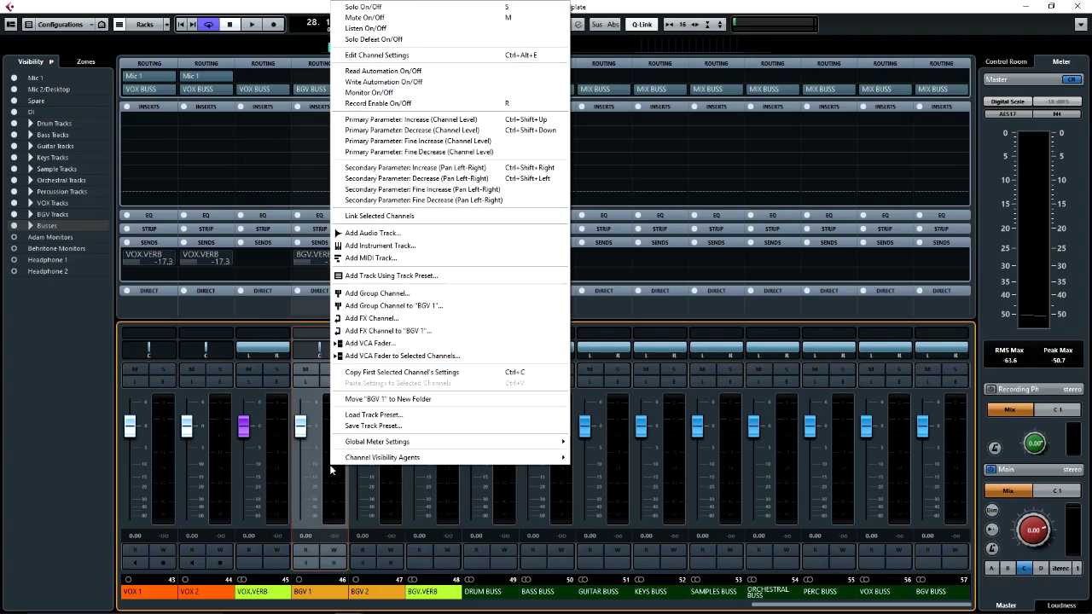
pyautogui.click(369, 415)
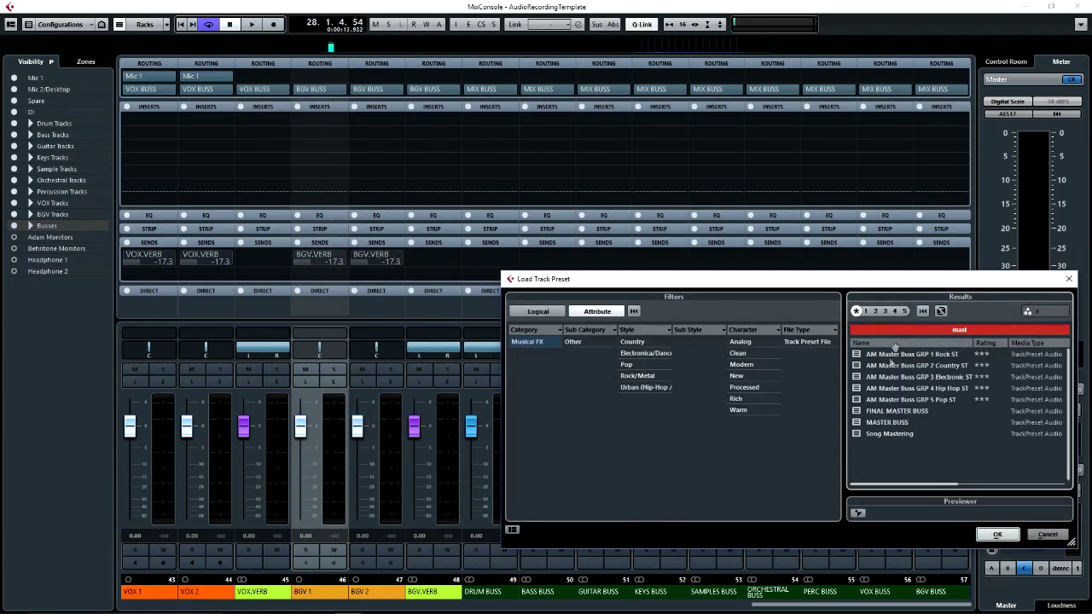
pyautogui.click(1047, 534)
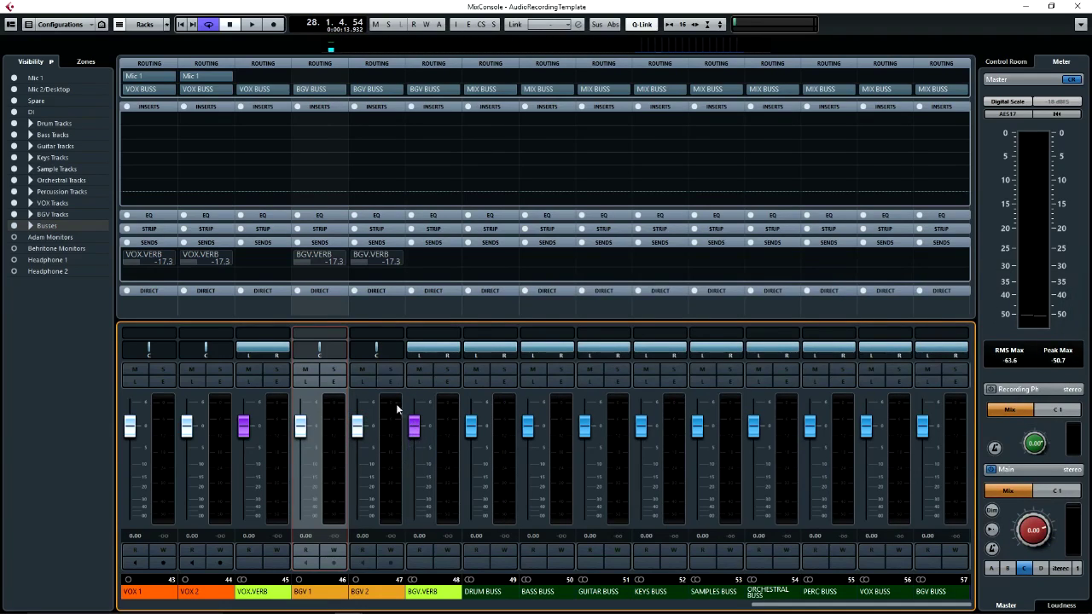
# Step: Close the MixConsole and enlarge the upper track area of the ElectronicRecordingTemplate project to reveal the Chord Track
pyautogui.click(1077, 7)
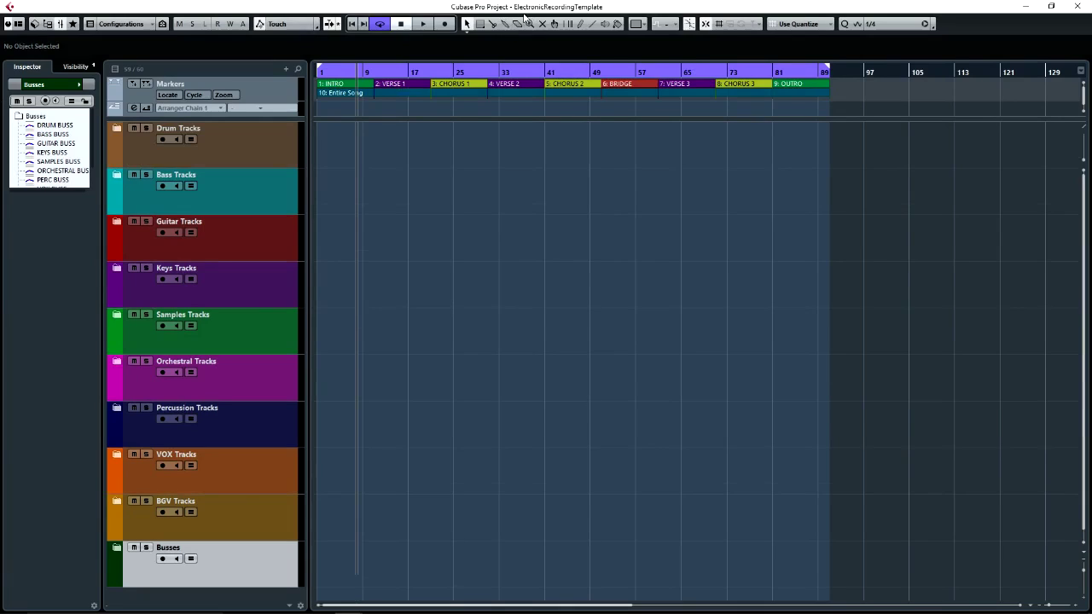
pyautogui.rightClick(527, 15)
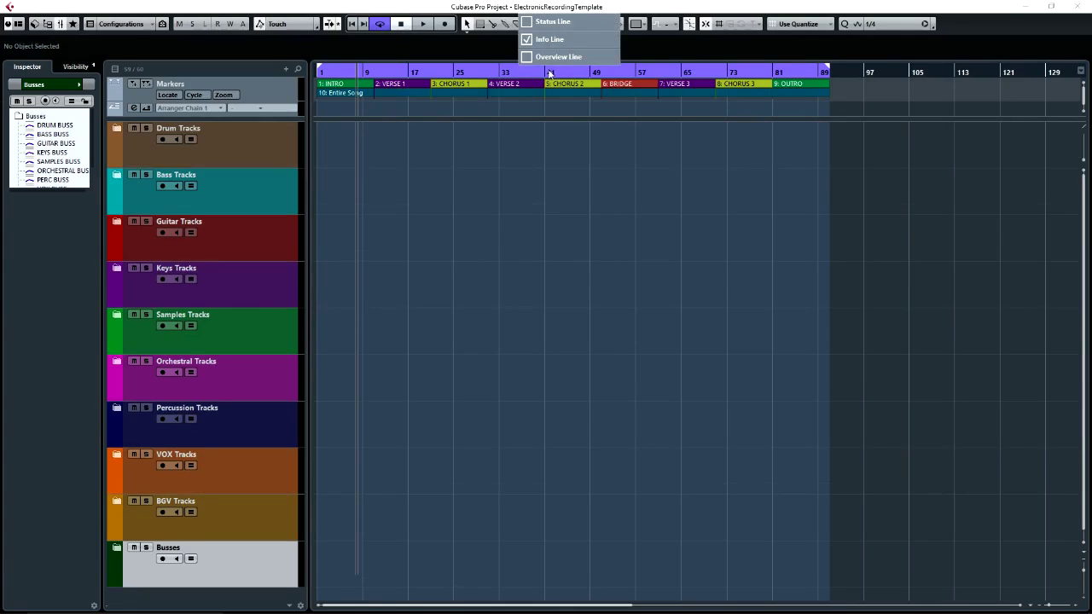
pyautogui.click(844, 52)
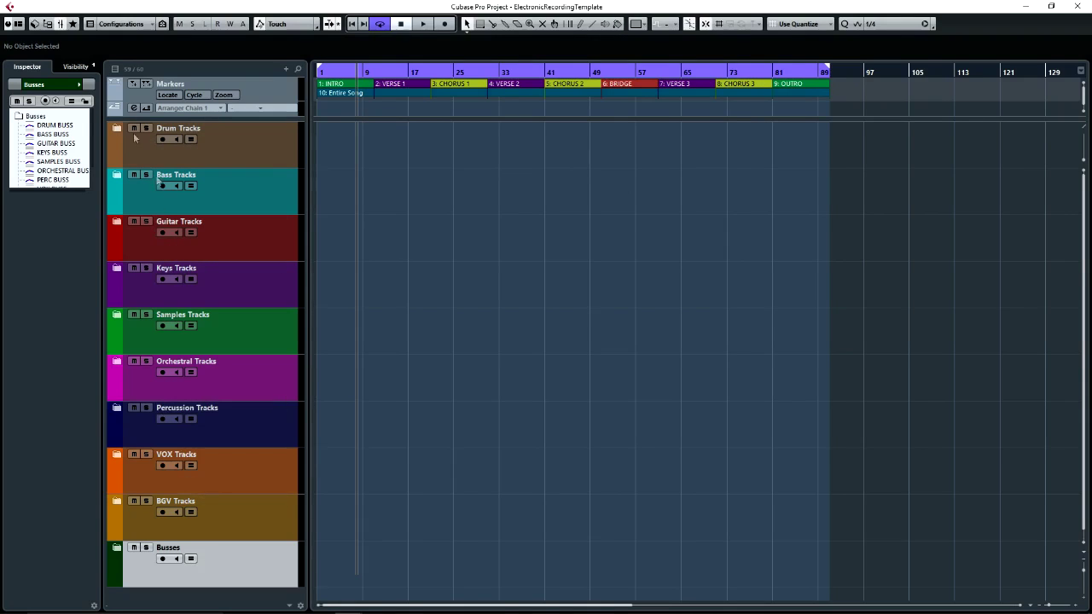
pyautogui.moveTo(252, 119); pyautogui.dragTo(253, 156)
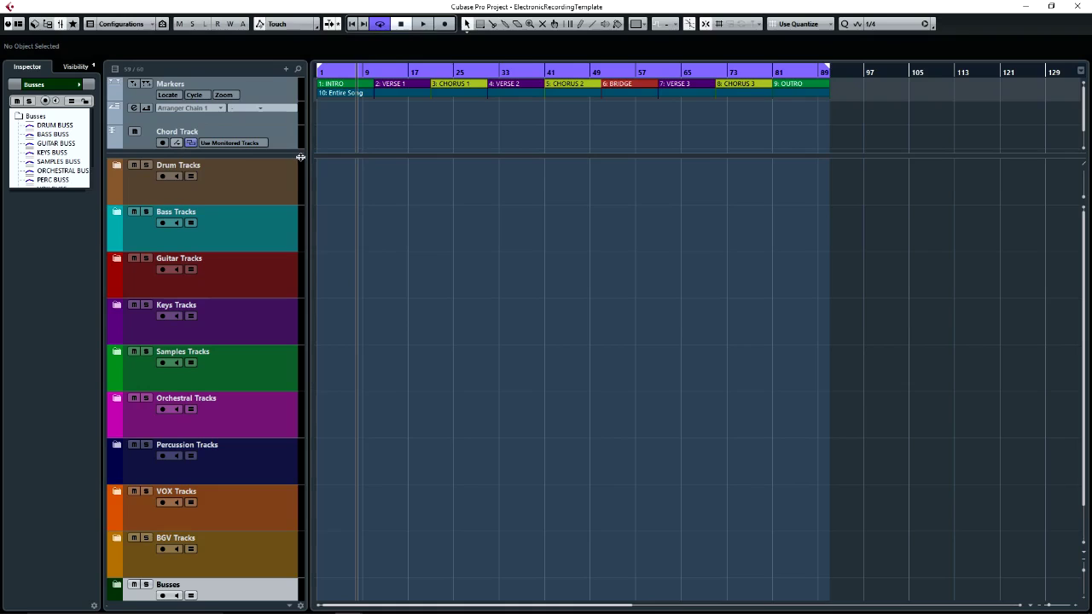
# Step: Examine the contents of the Drum Tracks, Bass Tracks and Guitar Tracks folders one by one, collapsing each again
pyautogui.click(118, 165)
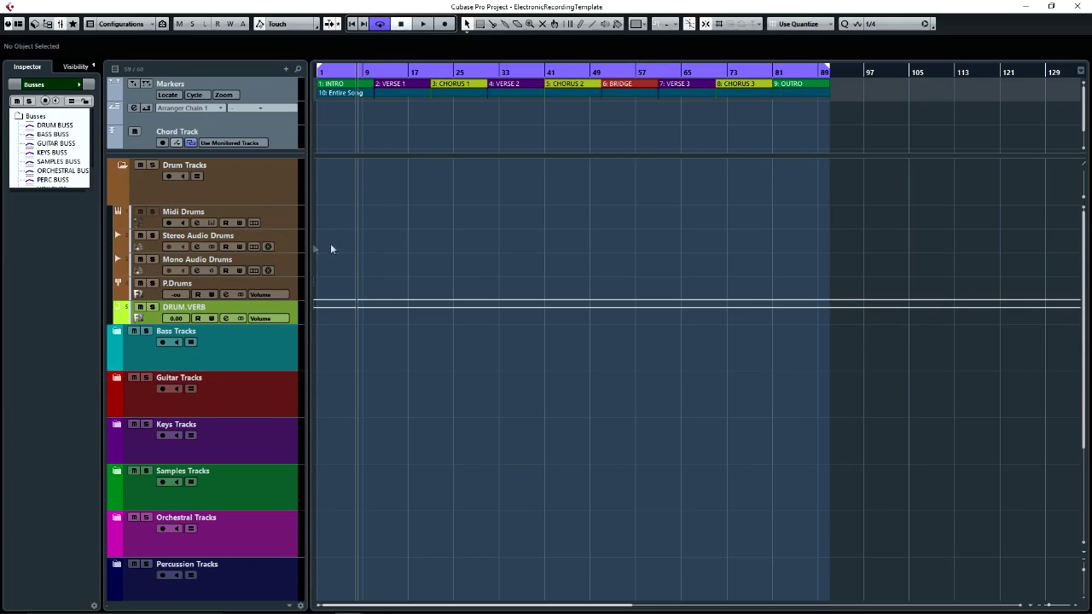
pyautogui.click(121, 167)
pyautogui.click(119, 212)
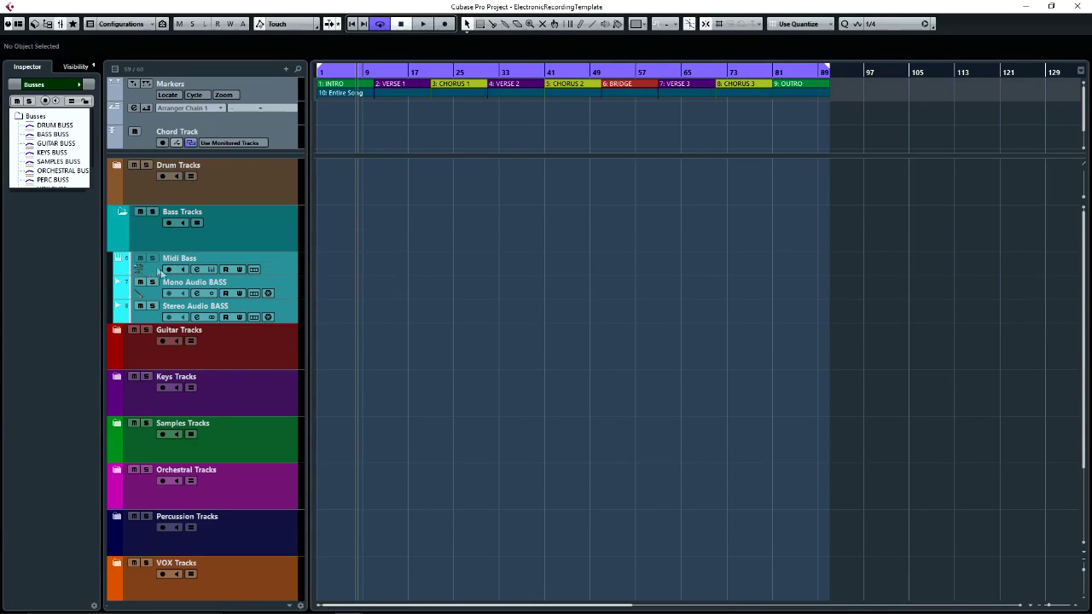
pyautogui.click(122, 213)
pyautogui.click(117, 259)
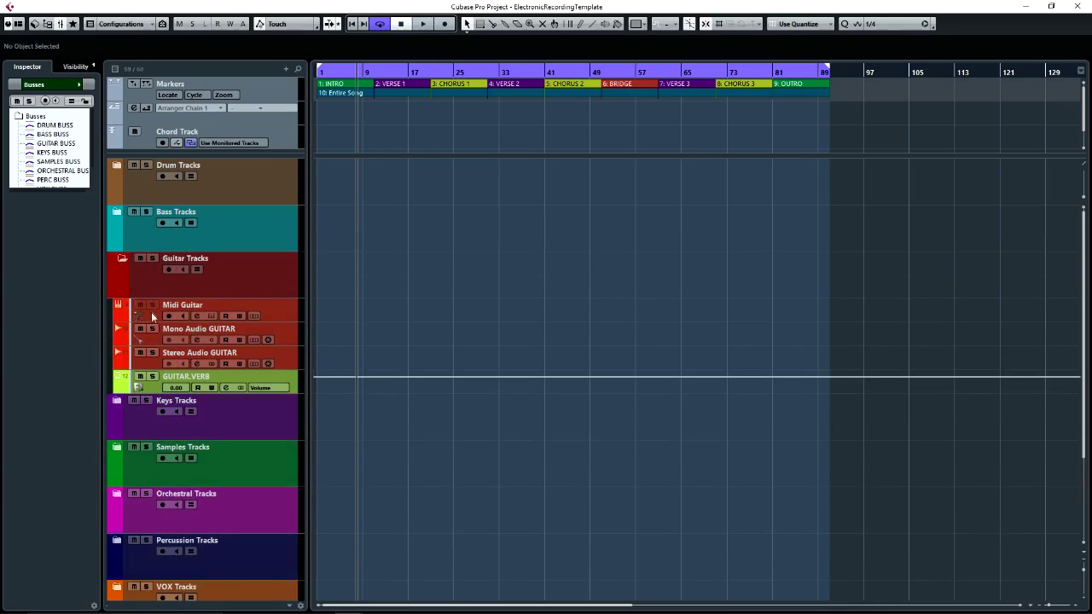
pyautogui.click(118, 259)
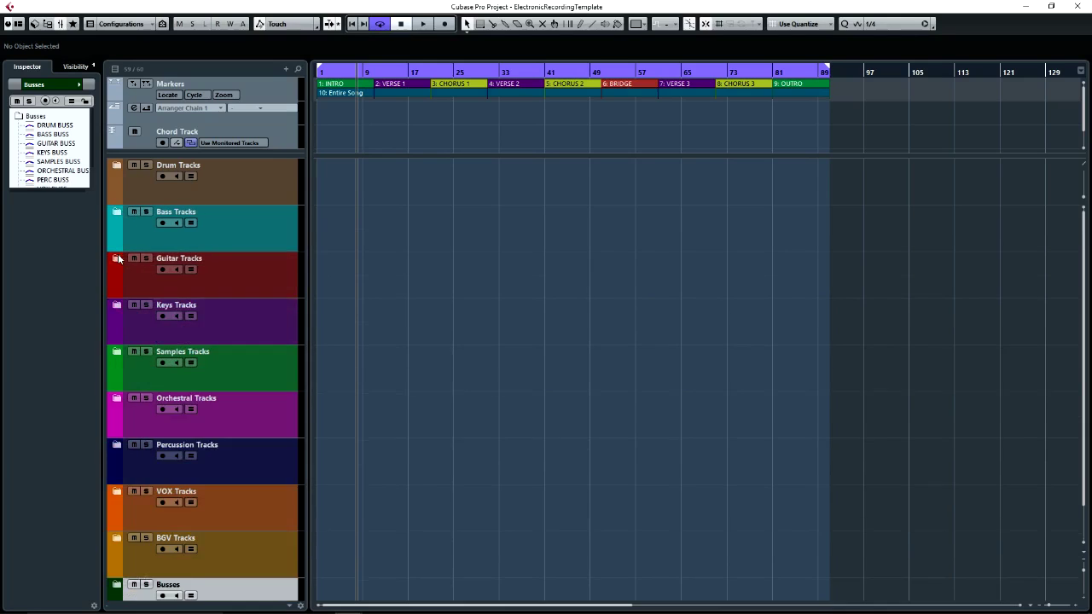
# Step: Examine the contents of the Keys Tracks, Samples Tracks and Orchestral Tracks folders one by one, collapsing each again
pyautogui.click(117, 305)
pyautogui.click(122, 305)
pyautogui.click(117, 352)
pyautogui.click(117, 352)
pyautogui.click(117, 398)
pyautogui.click(117, 399)
# Step: Examine the group channels inside the Busses folder and collapse the folder again
pyautogui.scroll(-1, 120, 483)
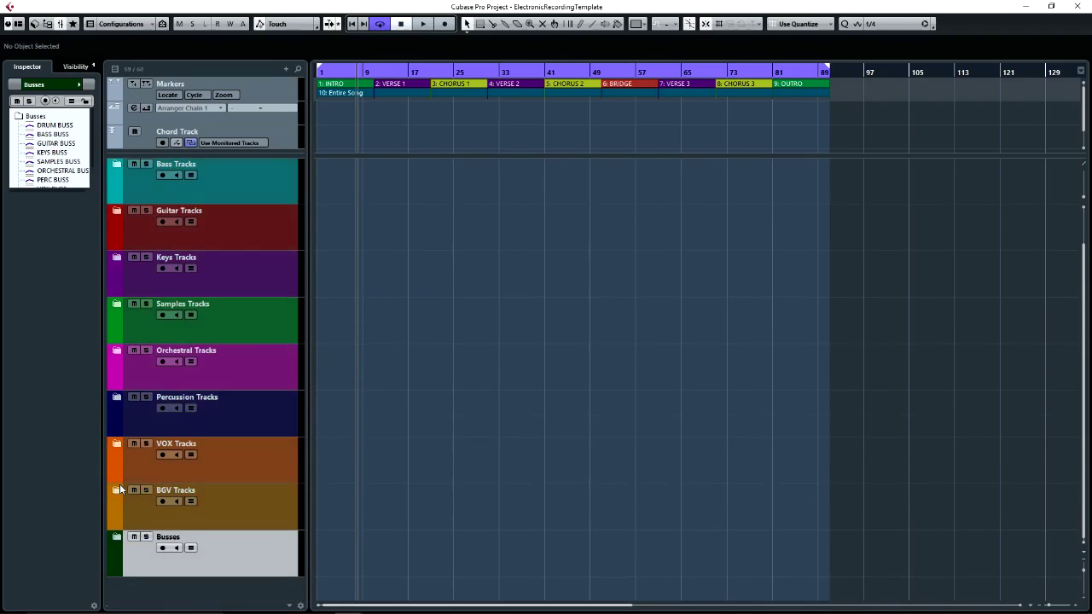
pyautogui.click(120, 537)
pyautogui.scroll(-5, 238, 502)
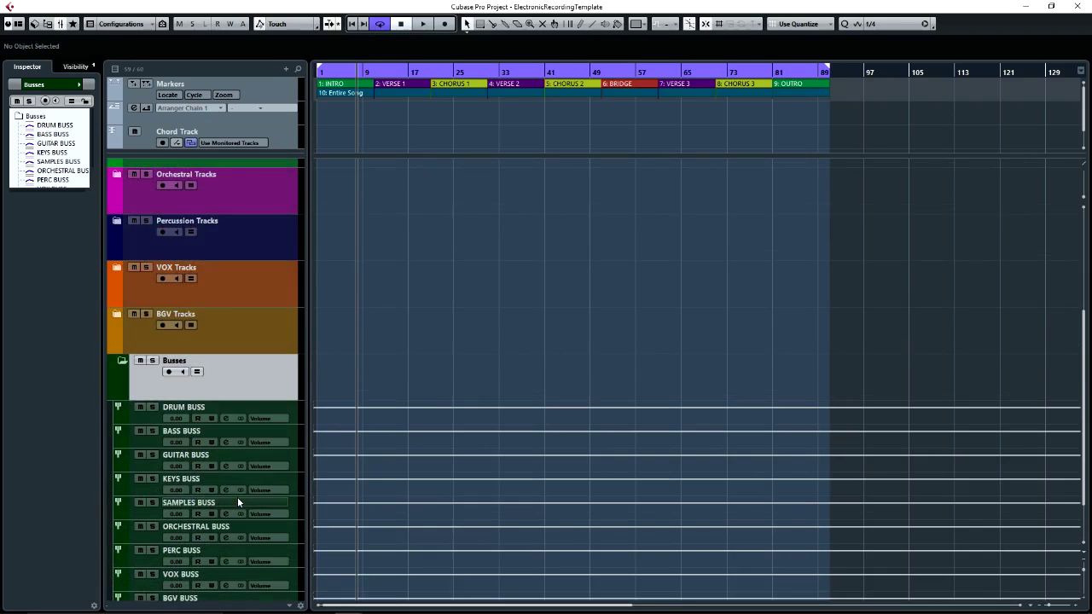
pyautogui.click(117, 293)
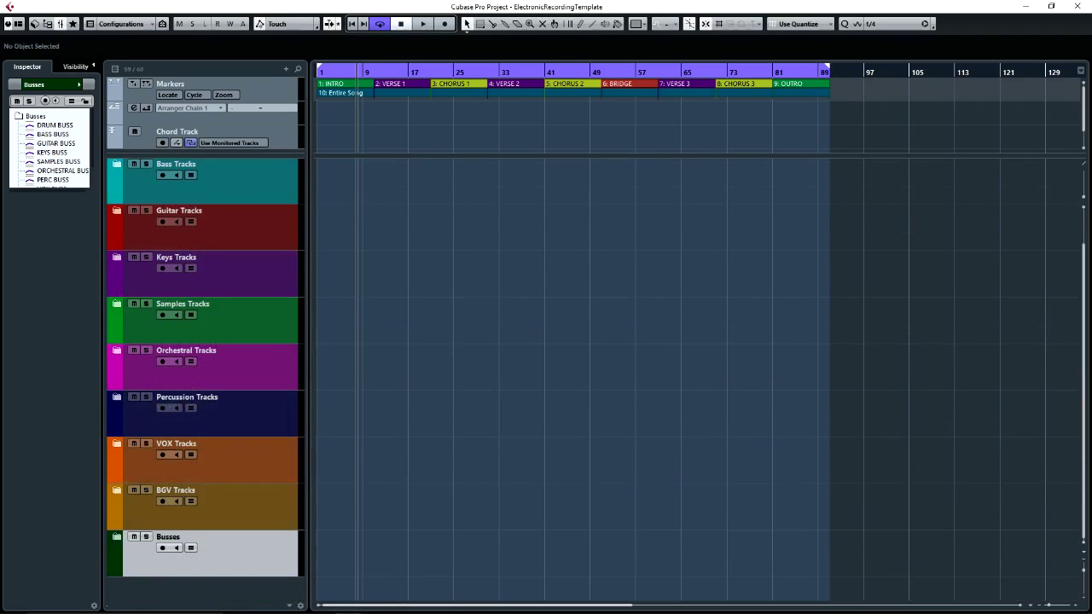
# Step: Open the MixConsole and examine the electronic template's channels and their routing from the inputs through to the MIX BUSS
pyautogui.press('F3')
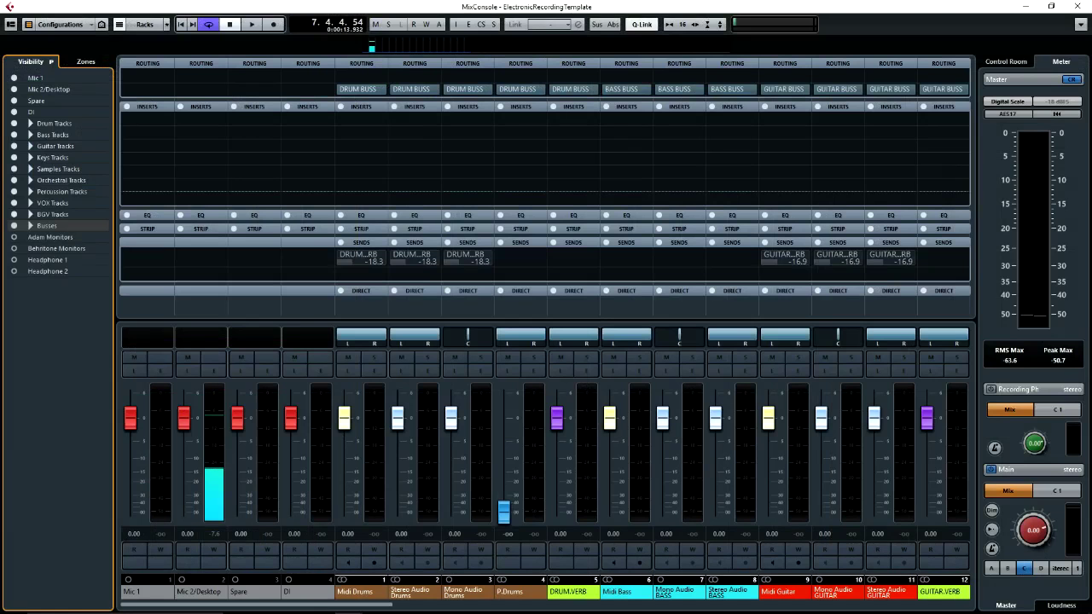
pyautogui.click(390, 606)
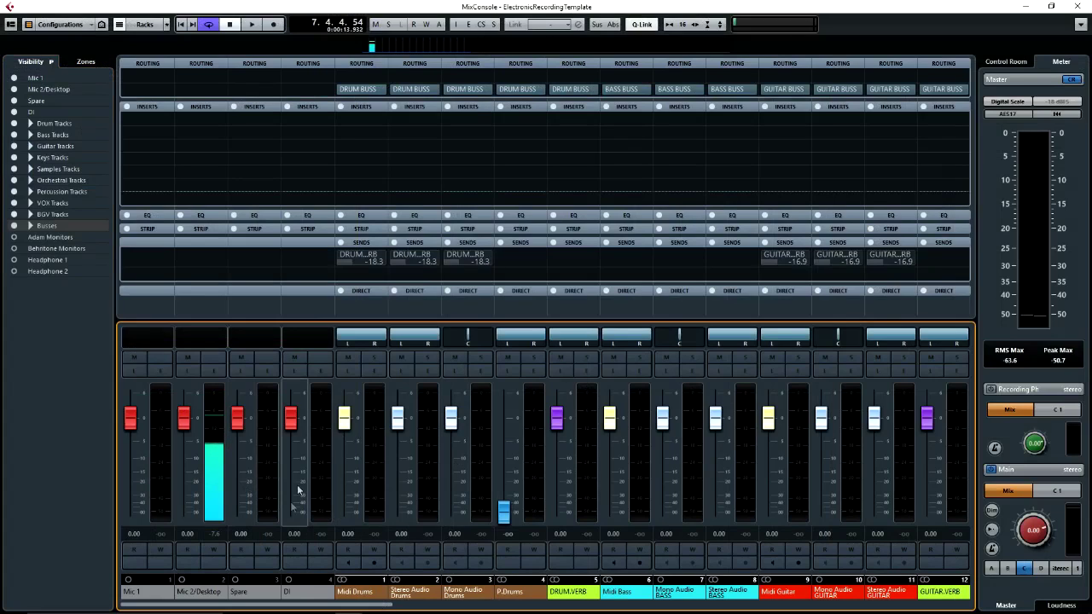
pyautogui.moveTo(337, 609); pyautogui.dragTo(377, 608)
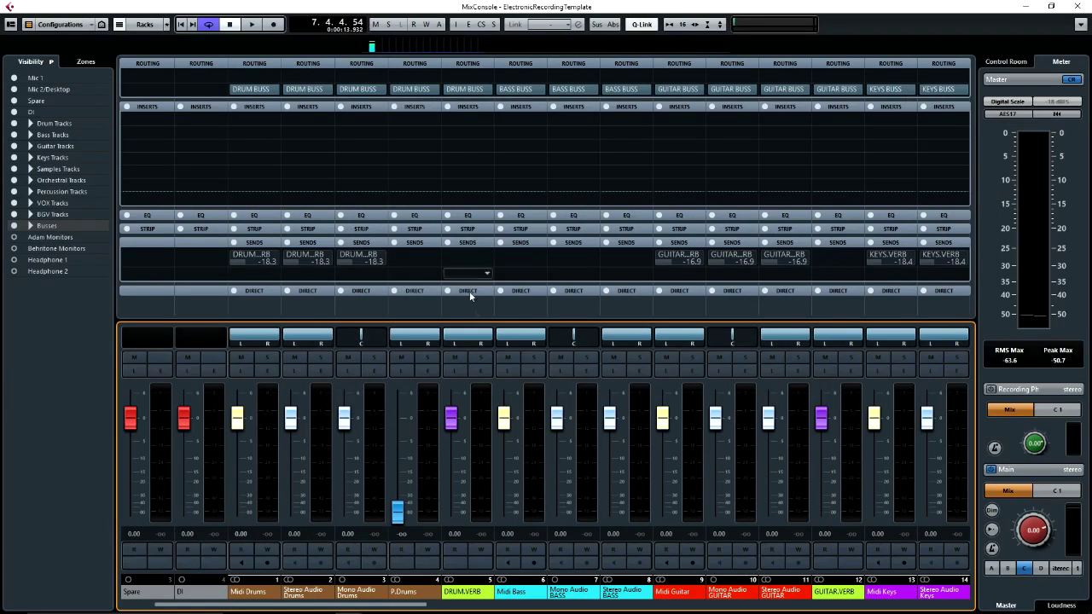
pyautogui.moveTo(419, 607); pyautogui.dragTo(973, 606)
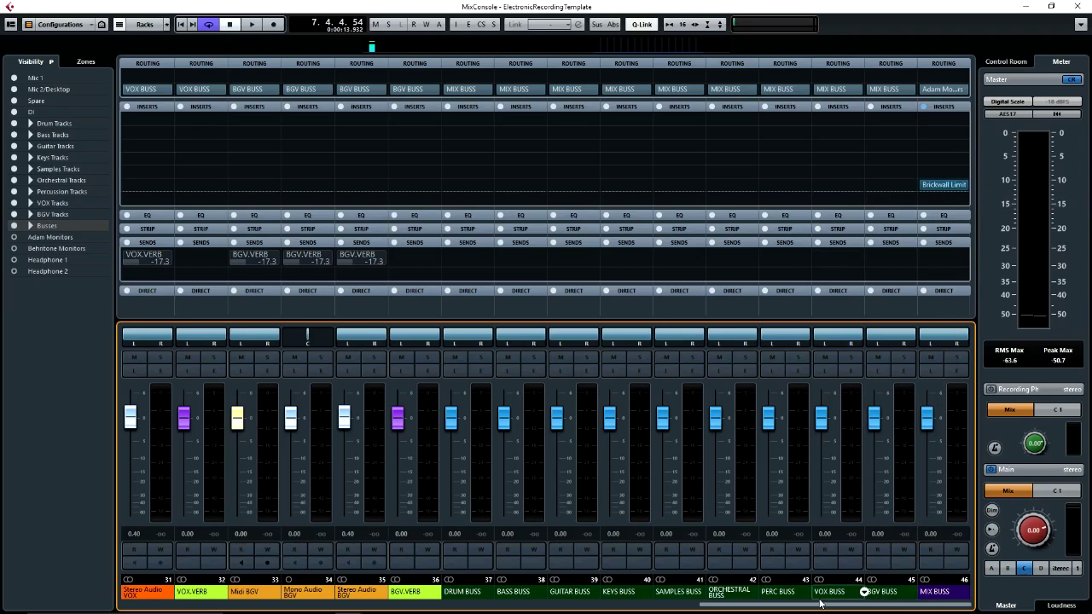
pyautogui.moveTo(788, 606); pyautogui.dragTo(282, 605)
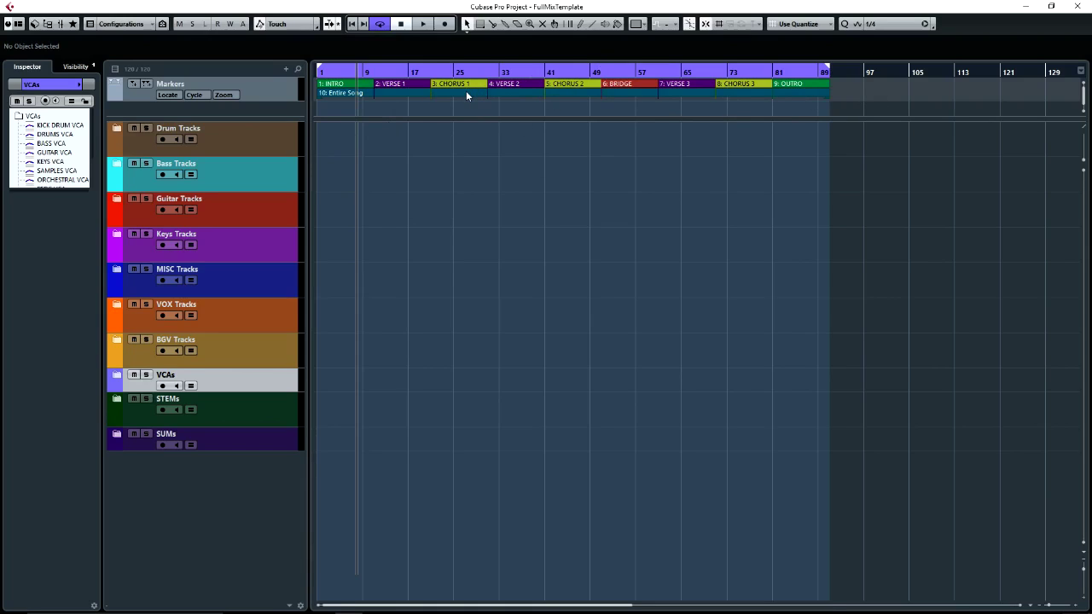
# Step: Examine the contents of the Drum Tracks and Bass Tracks folders in the FullMixTemplate project, collapsing each again
pyautogui.click(116, 128)
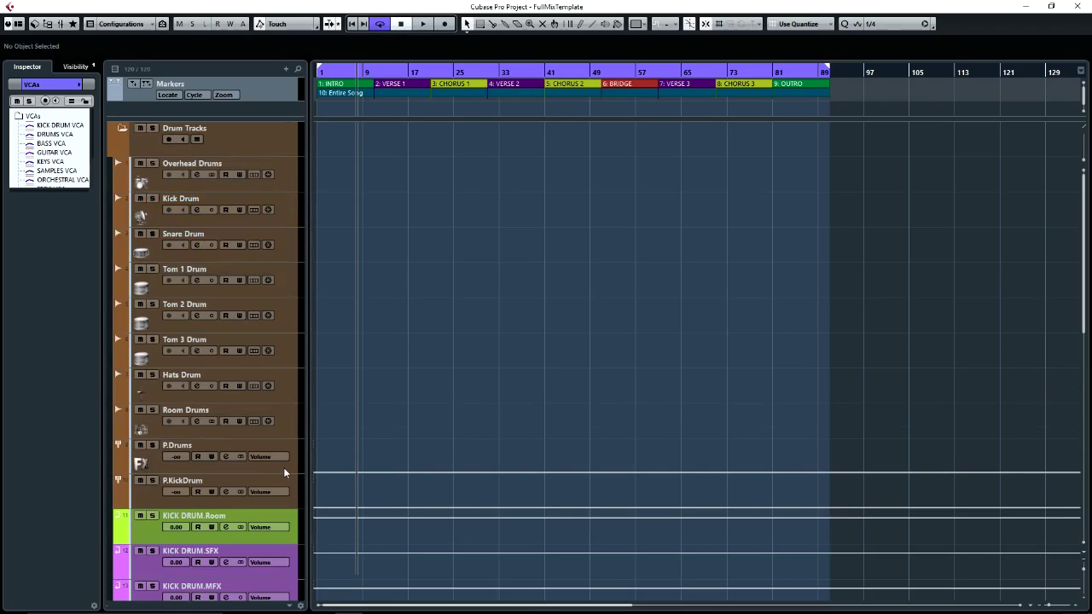
pyautogui.click(122, 128)
pyautogui.click(121, 166)
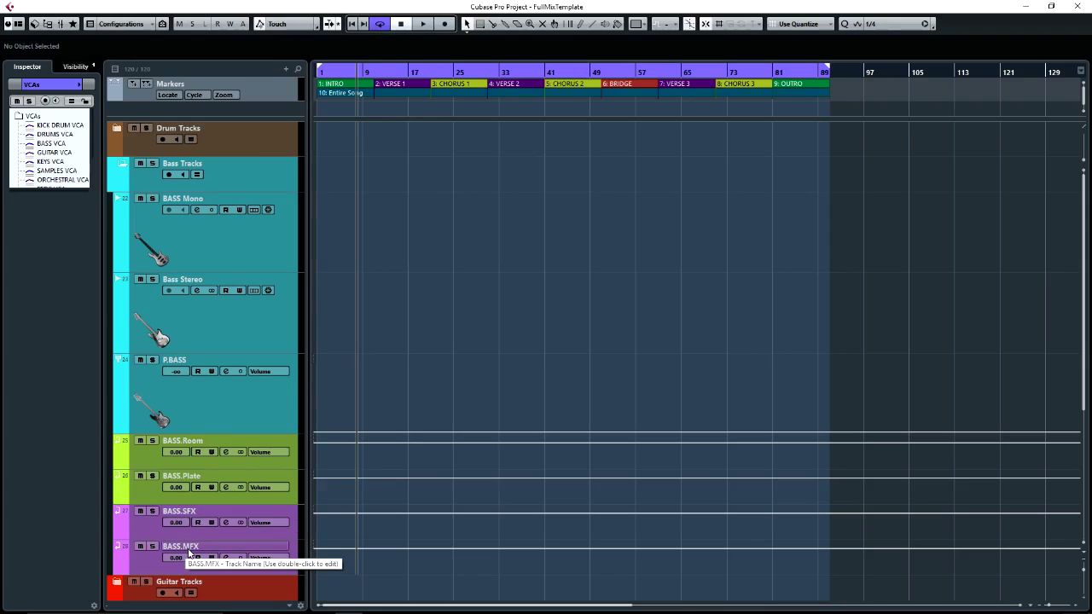
pyautogui.click(122, 164)
# Step: Examine the Guitar Tracks folder, selecting GUITAR Mono and reviewing the reverb, delay and FX channels, and collapse the folder again
pyautogui.click(118, 199)
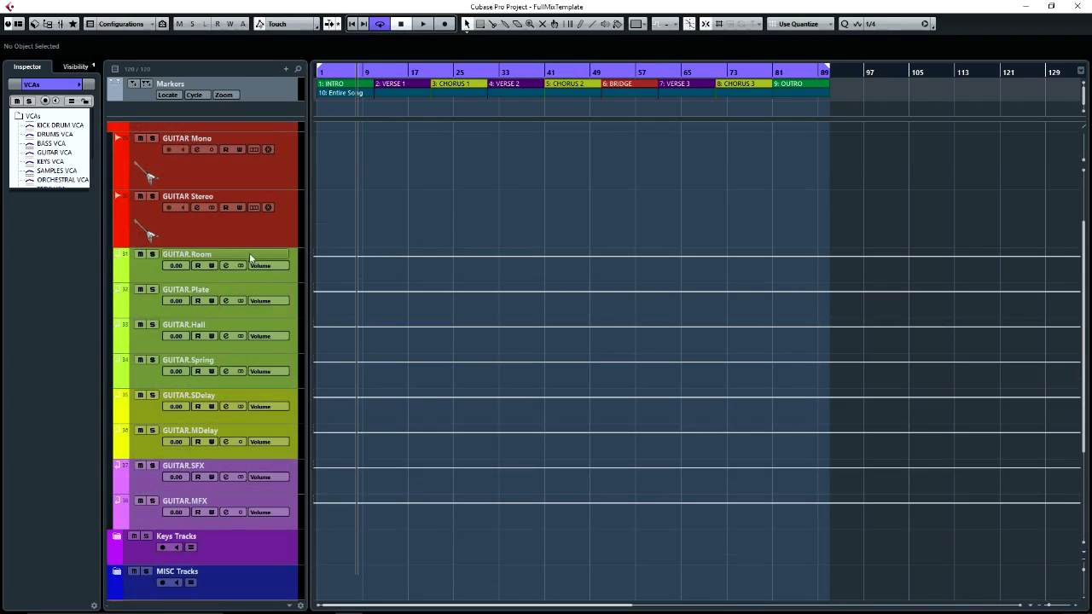
pyautogui.scroll(3, 295, 213)
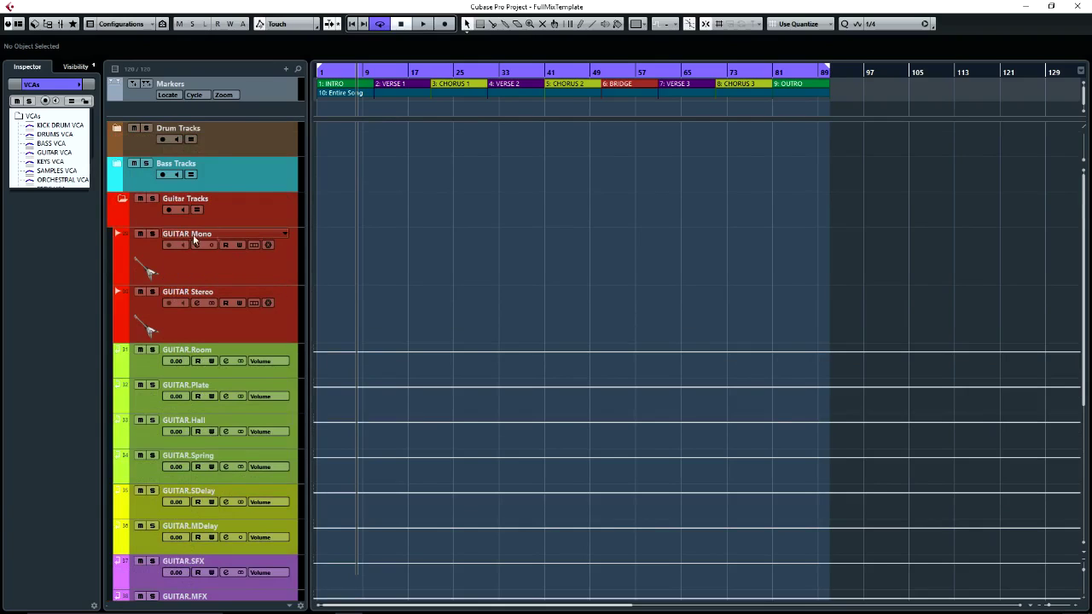
pyautogui.click(285, 320)
pyautogui.press('Up')
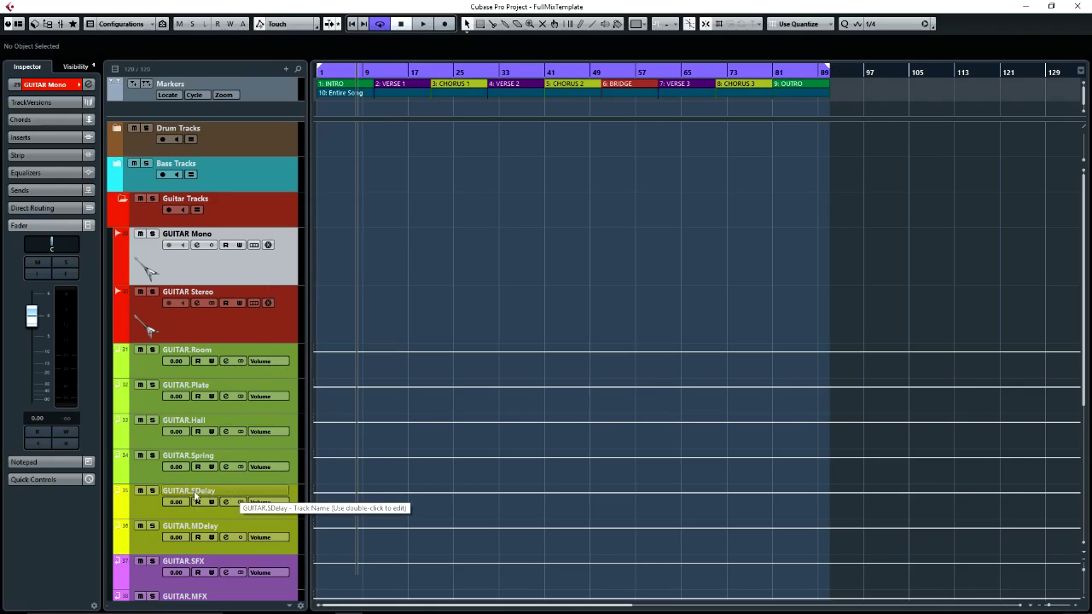
pyautogui.scroll(-2, 226, 533)
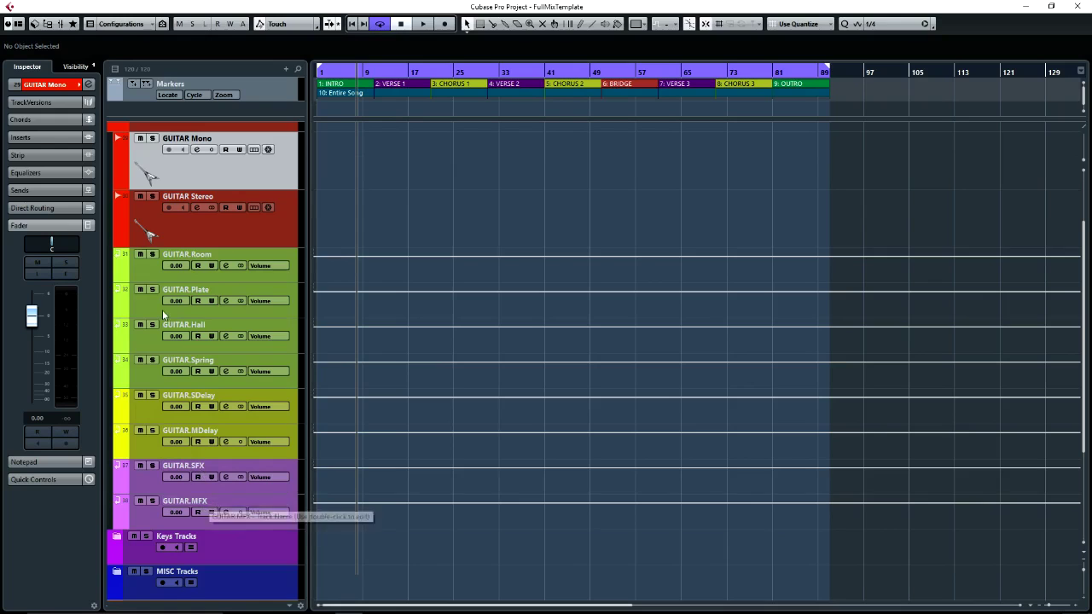
pyautogui.scroll(2, 128, 177)
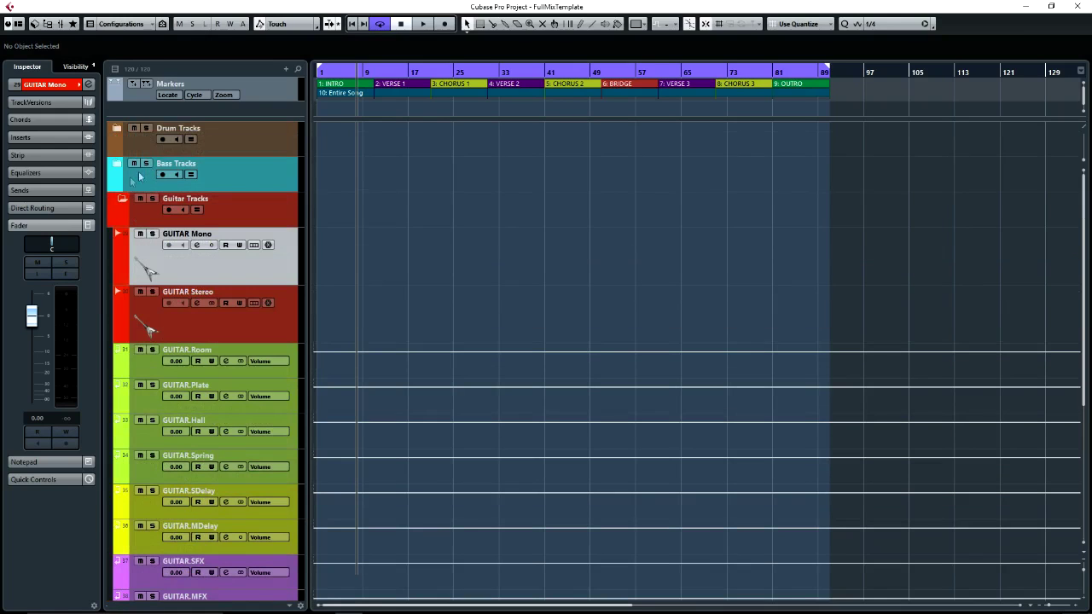
pyautogui.click(121, 195)
# Step: Examine the contents of the Keys Tracks and MISC Tracks folders one by one, collapsing each again
pyautogui.click(117, 234)
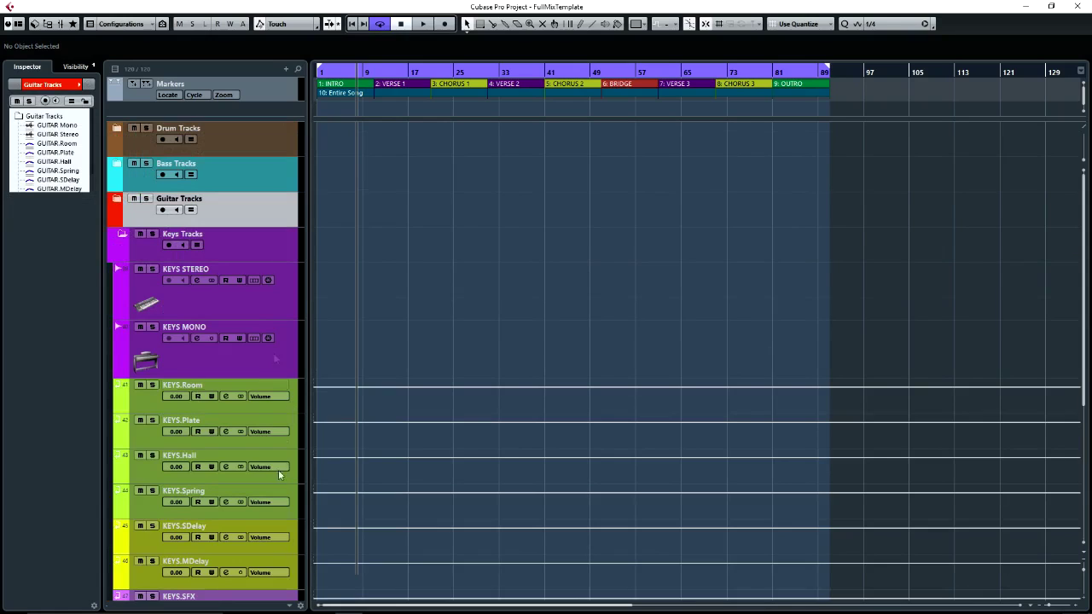
pyautogui.click(122, 235)
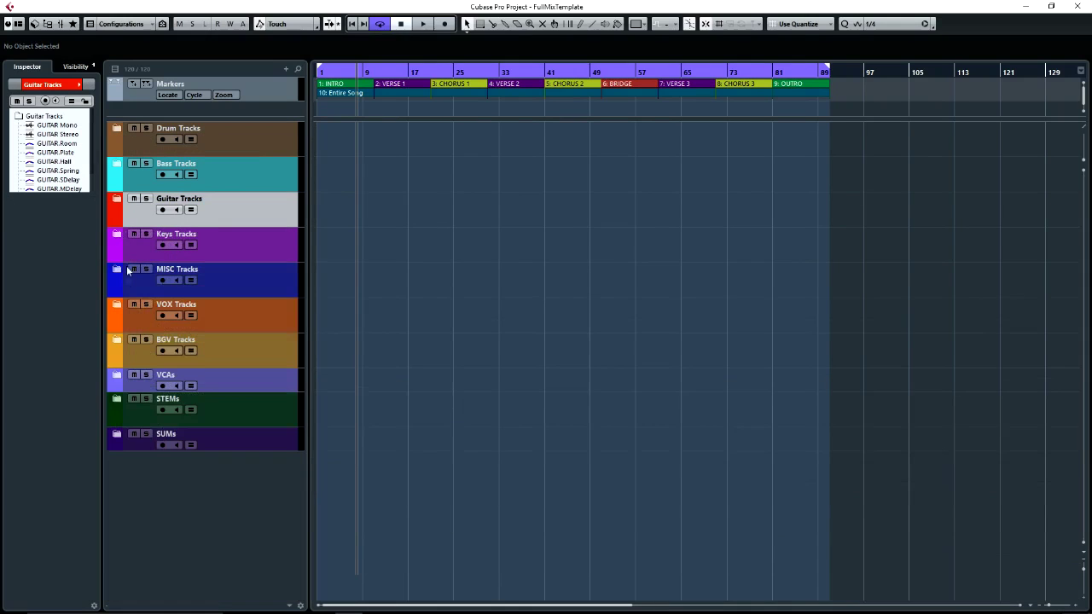
pyautogui.click(121, 270)
pyautogui.scroll(-3, 275, 291)
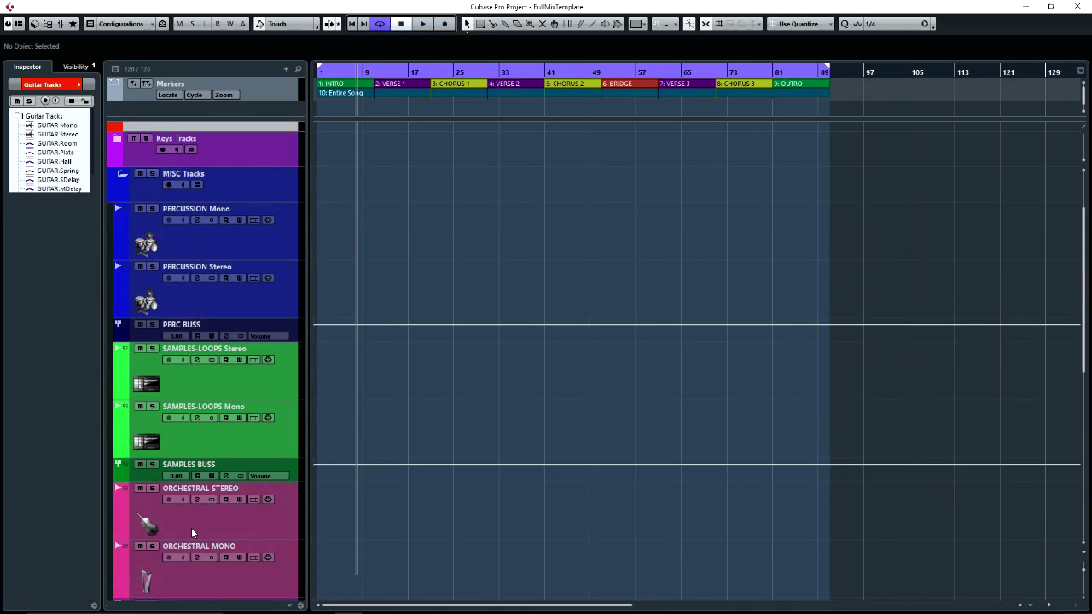
pyautogui.scroll(-6, 191, 527)
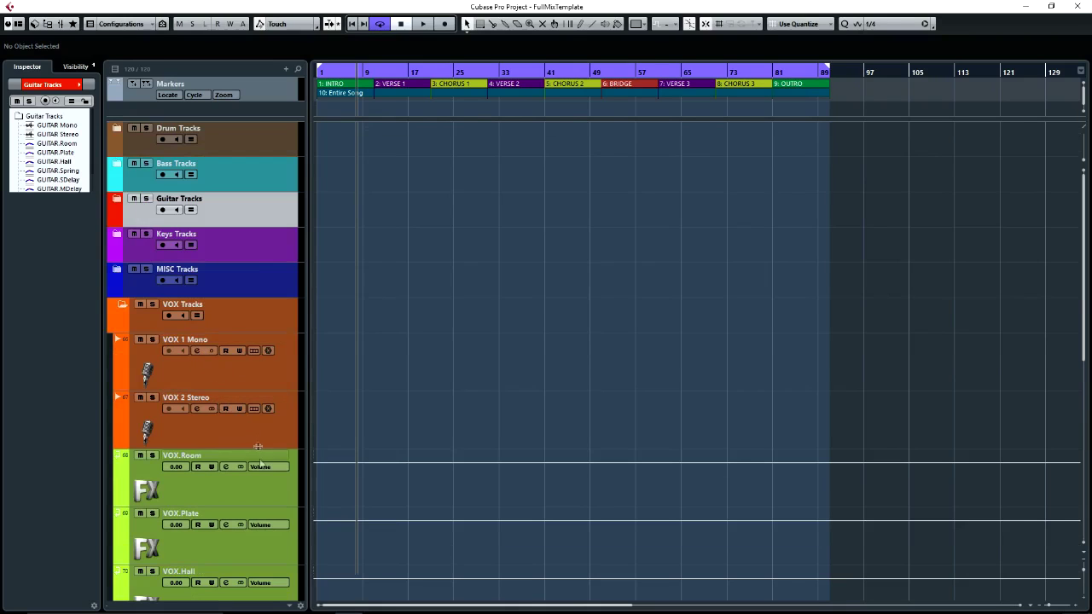
# Step: Examine the contents of the VOX Tracks and BGV Tracks folders, collapsing each again
pyautogui.scroll(-2, 258, 475)
pyautogui.scroll(-4, 259, 475)
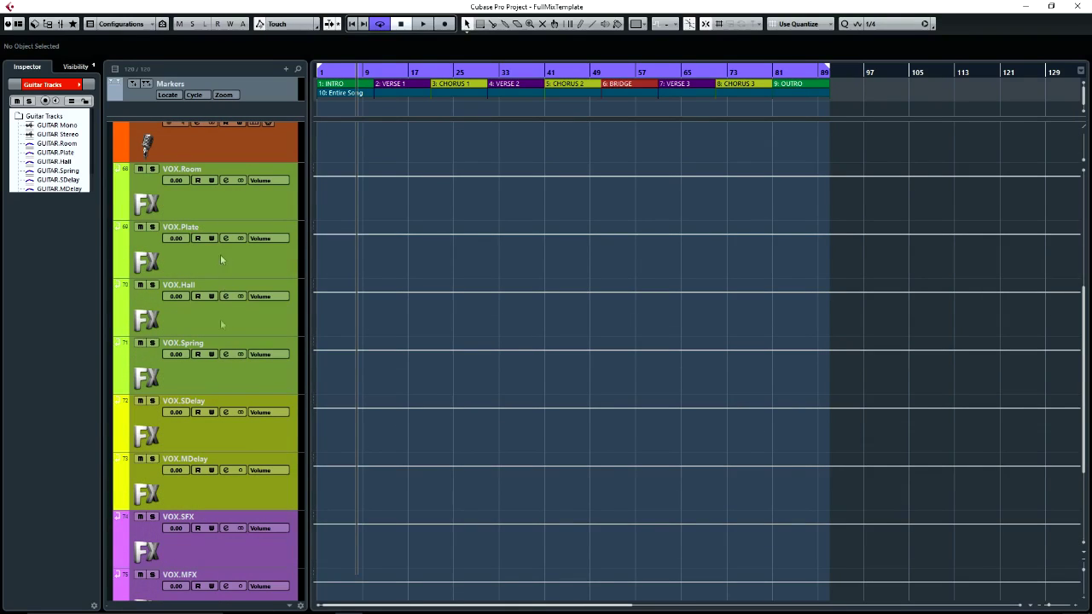
pyautogui.scroll(4, 212, 419)
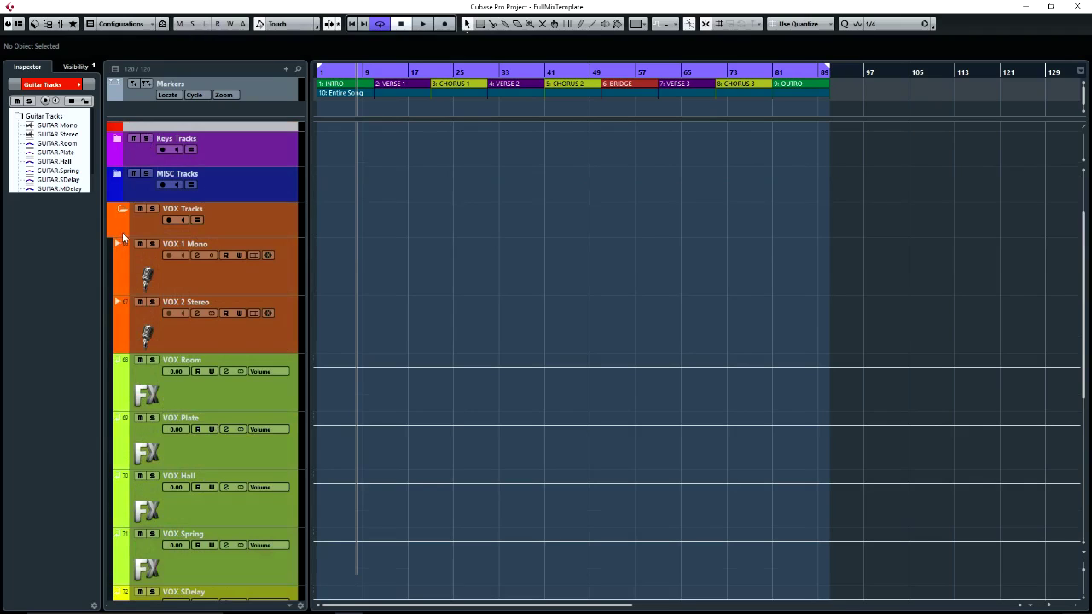
pyautogui.click(122, 209)
pyautogui.click(118, 340)
pyautogui.click(118, 340)
# Step: Examine the VCA faders in the VCAs folder from KICK DRUM VCA to MIX VCA and collapse the folder again
pyautogui.click(122, 375)
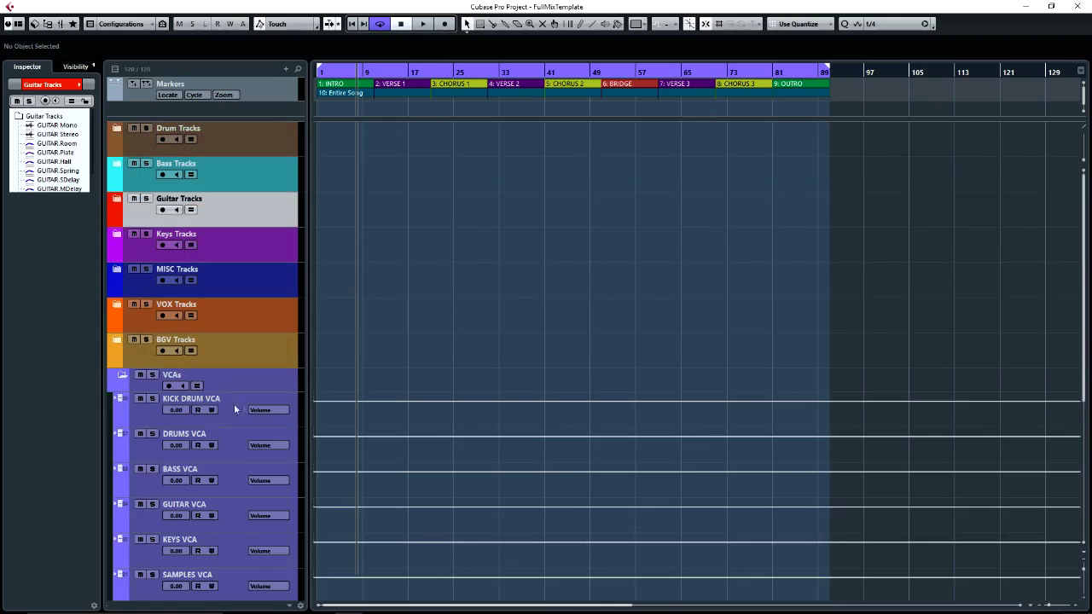
pyautogui.scroll(-4, 249, 432)
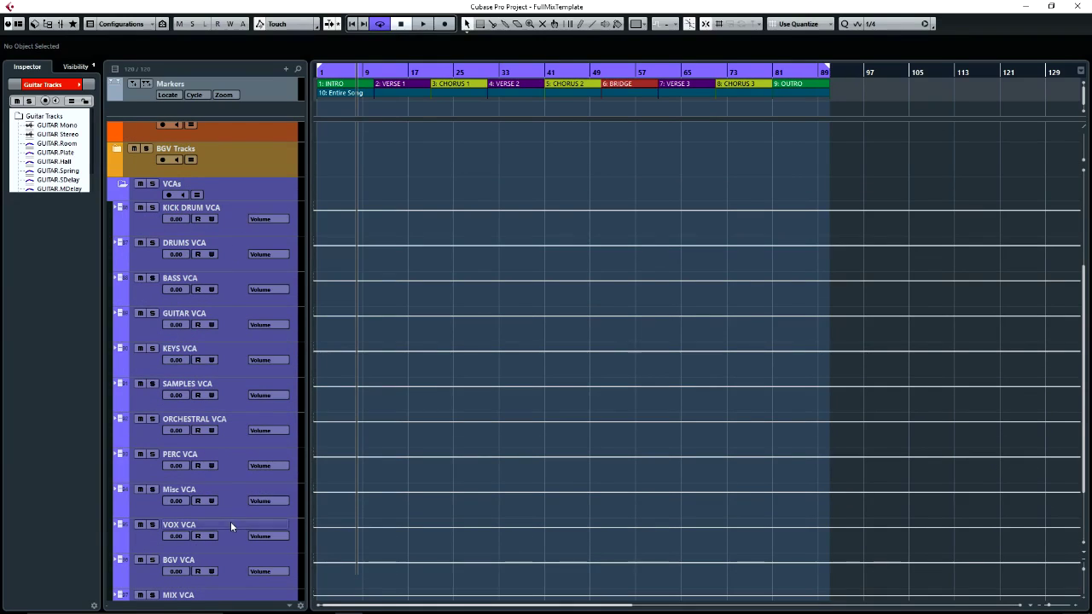
pyautogui.click(122, 185)
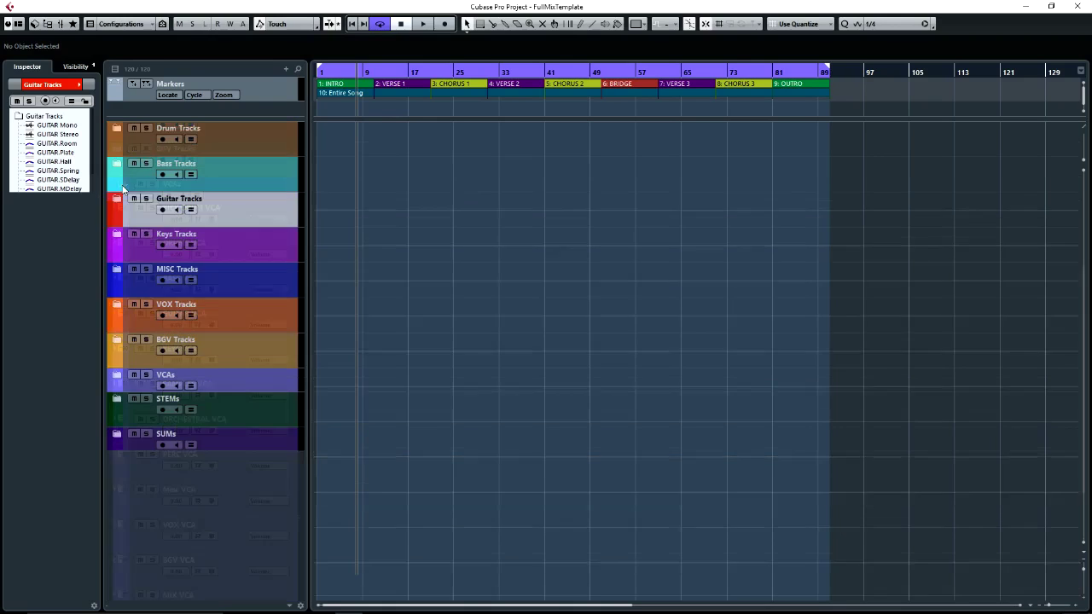
# Step: Examine the stem groups in the STEMs folder and the mix busses in the SUMs folder, collapsing each again
pyautogui.click(119, 399)
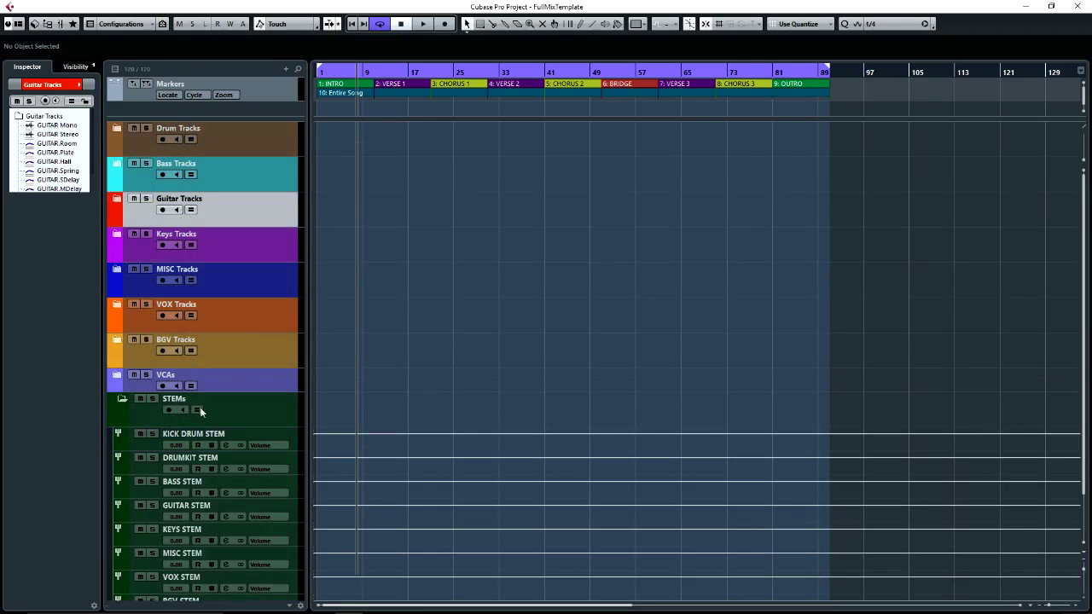
pyautogui.scroll(-2, 234, 410)
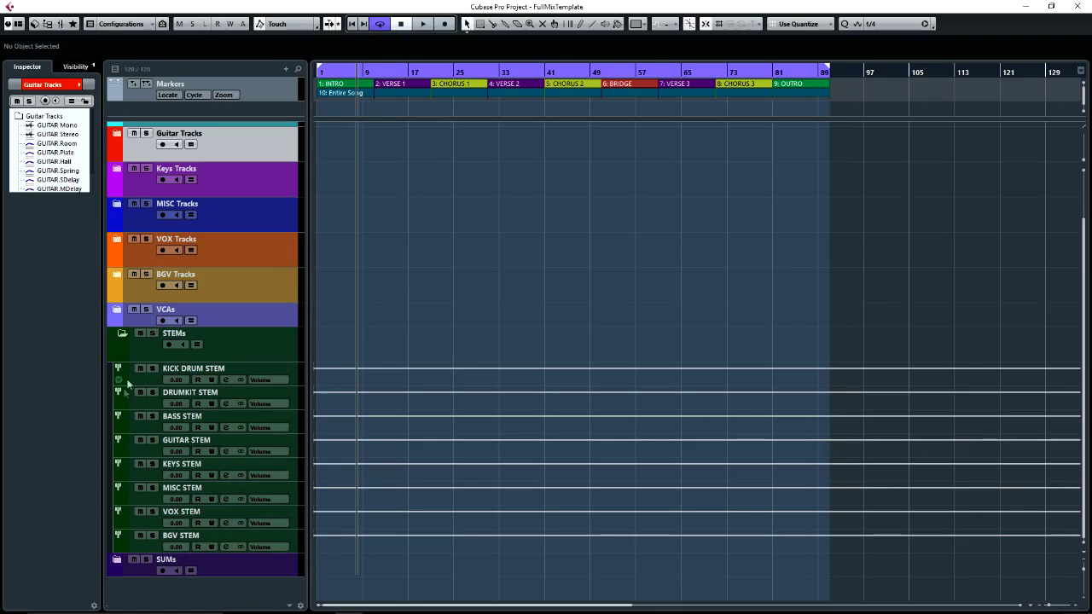
pyautogui.click(120, 335)
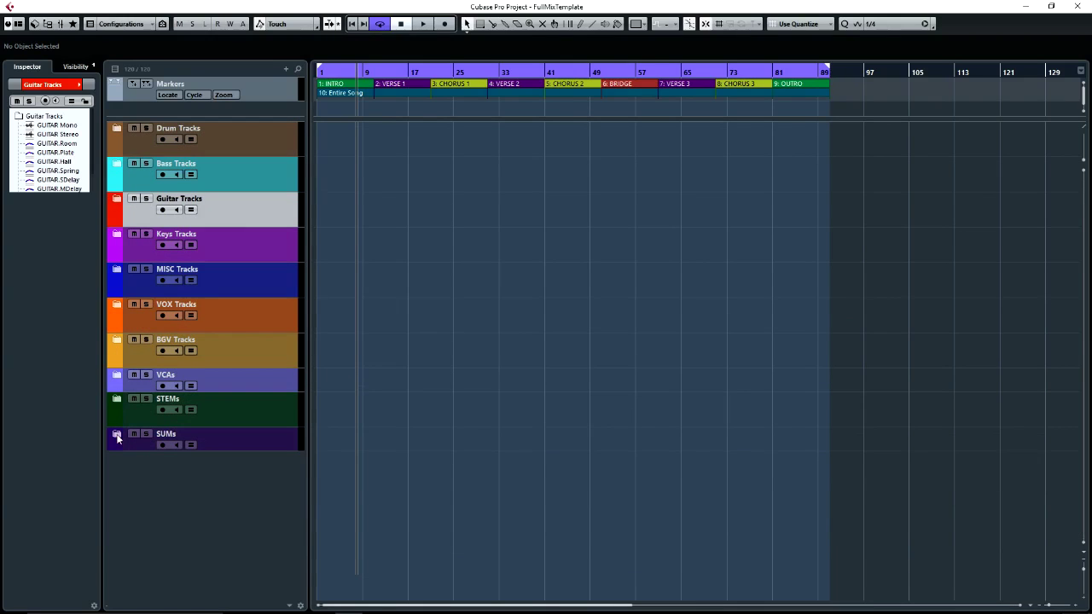
pyautogui.click(117, 436)
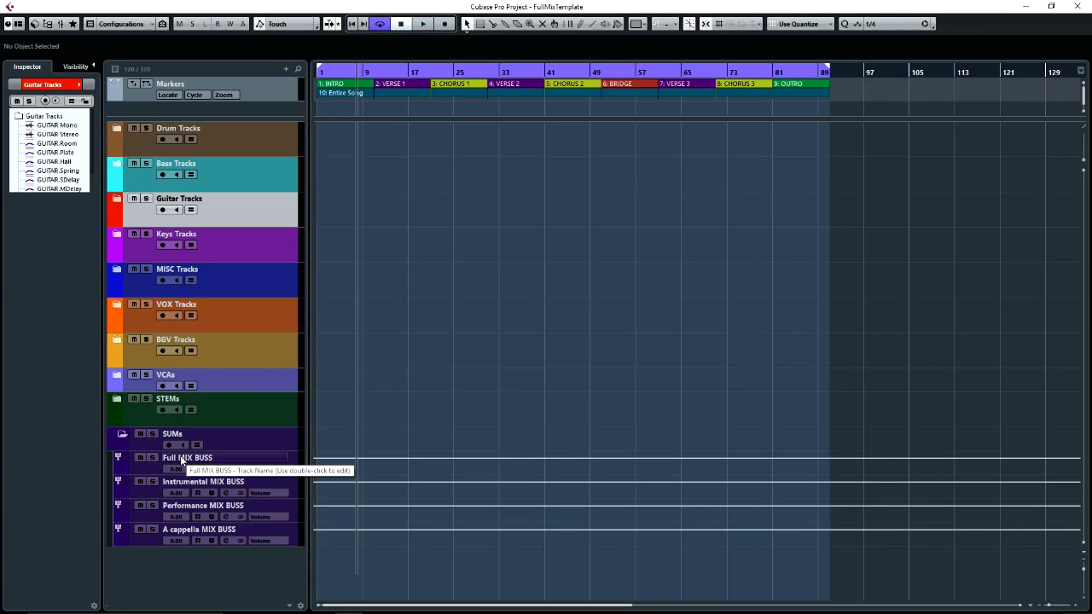
pyautogui.click(122, 433)
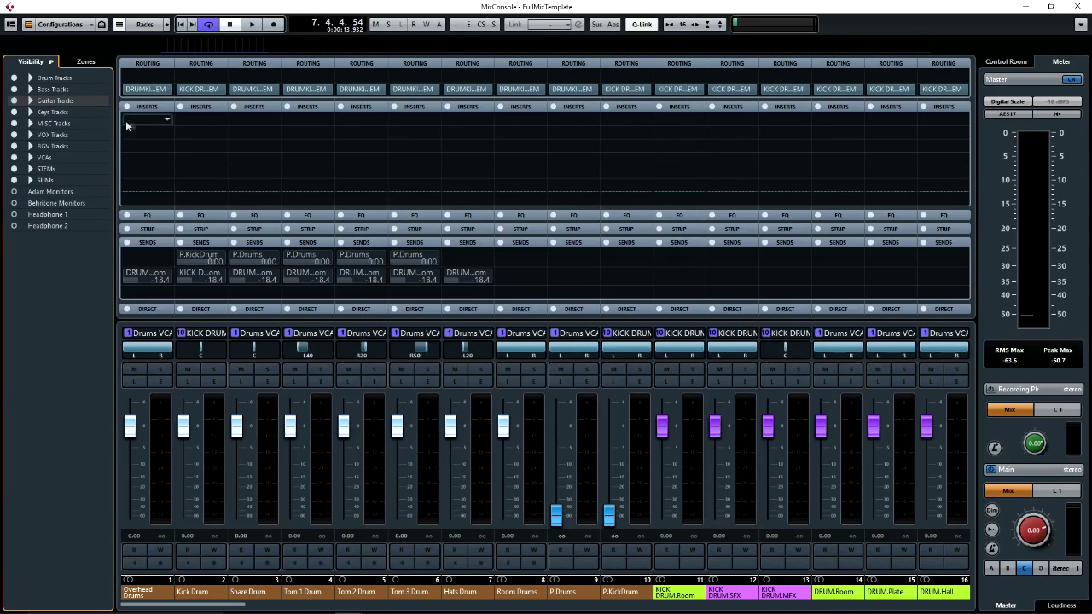
# Step: Examine the MixConsole channels and their stem routing and sends from the drums through bass, guitar, keys, misc and vocals to the VCA faders
pyautogui.rightClick(694, 475)
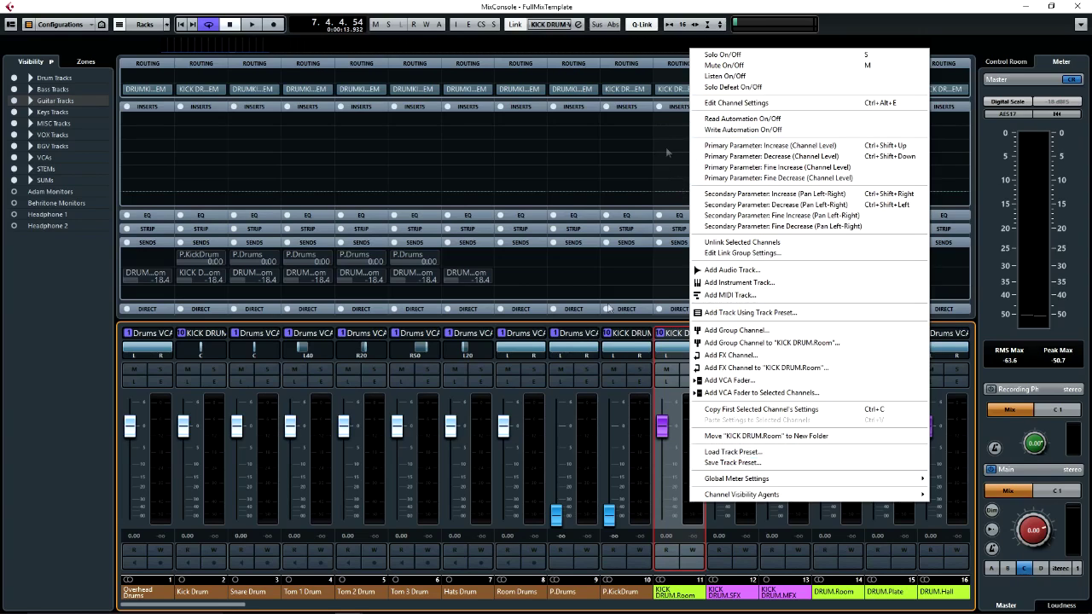
pyautogui.click(629, 416)
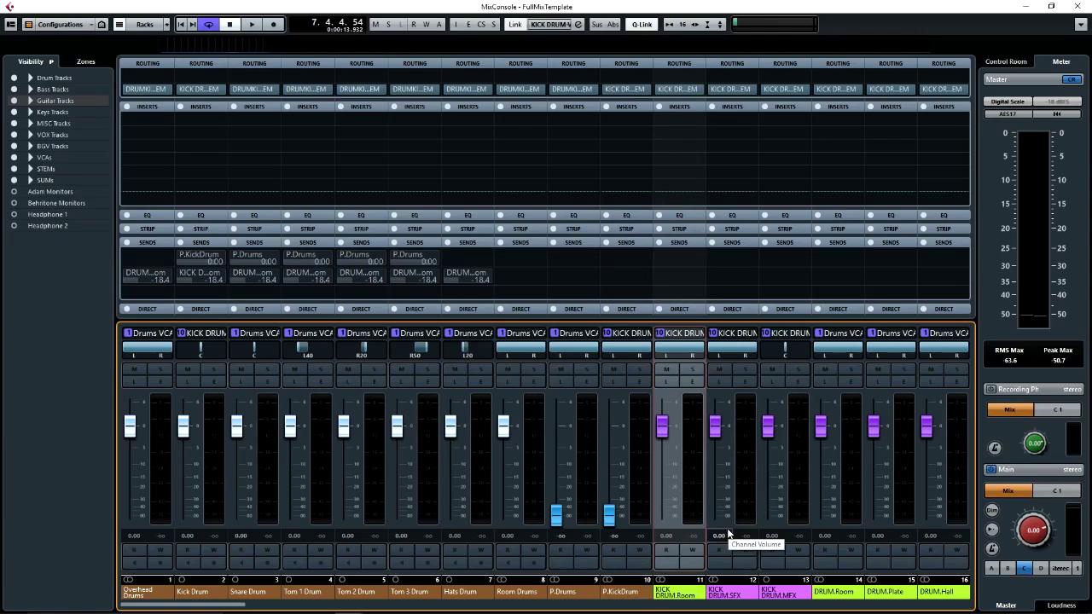
pyautogui.moveTo(242, 605); pyautogui.dragTo(384, 606)
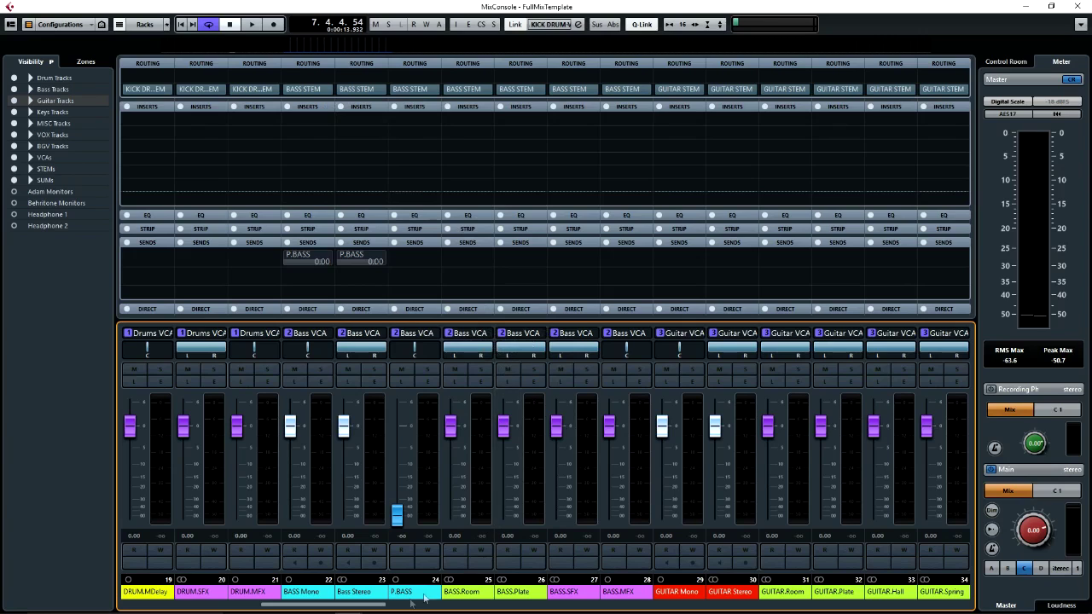
pyautogui.moveTo(383, 606); pyautogui.dragTo(452, 607)
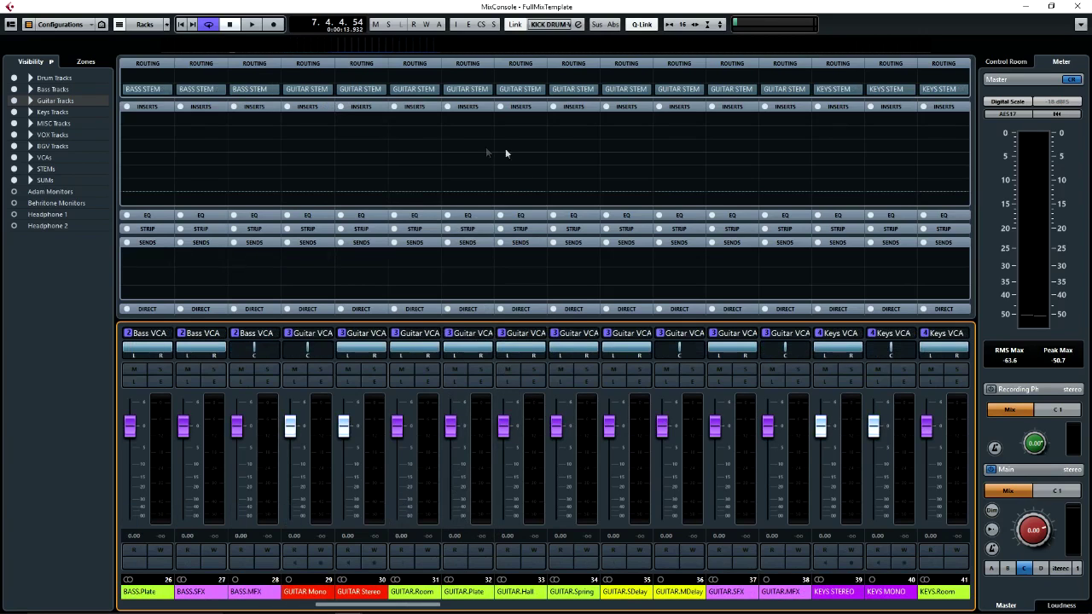
pyautogui.moveTo(439, 607); pyautogui.dragTo(585, 611)
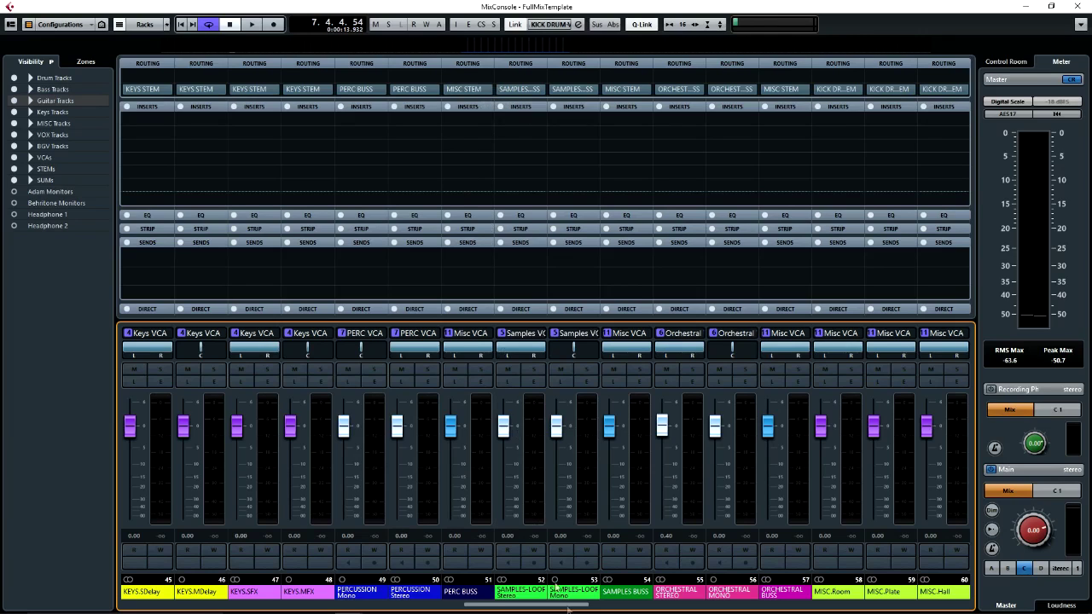
pyautogui.scroll(-4, 555, 589)
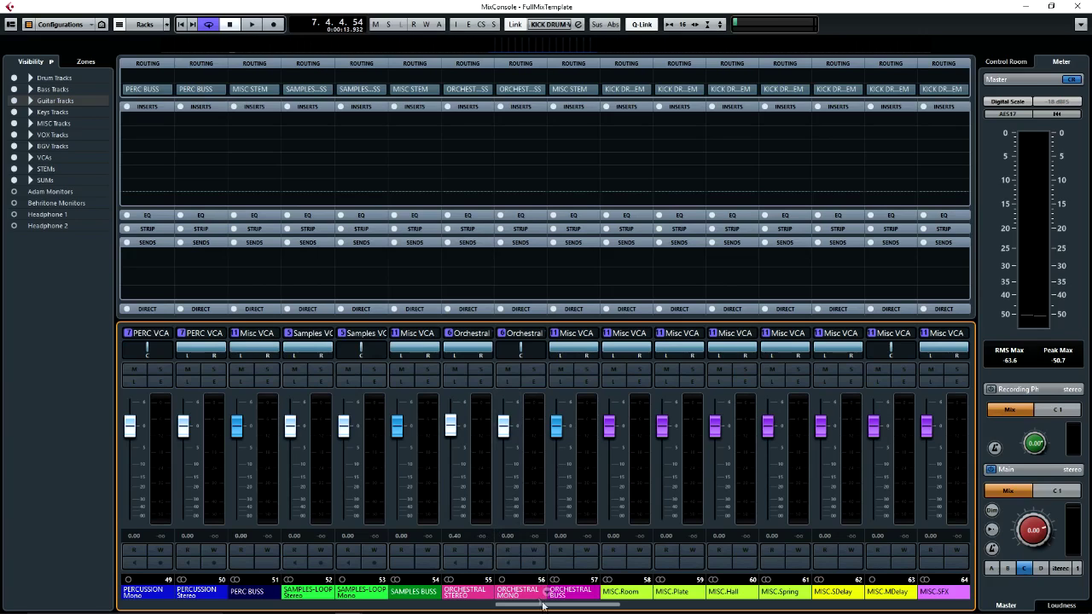
pyautogui.moveTo(548, 607); pyautogui.dragTo(680, 609)
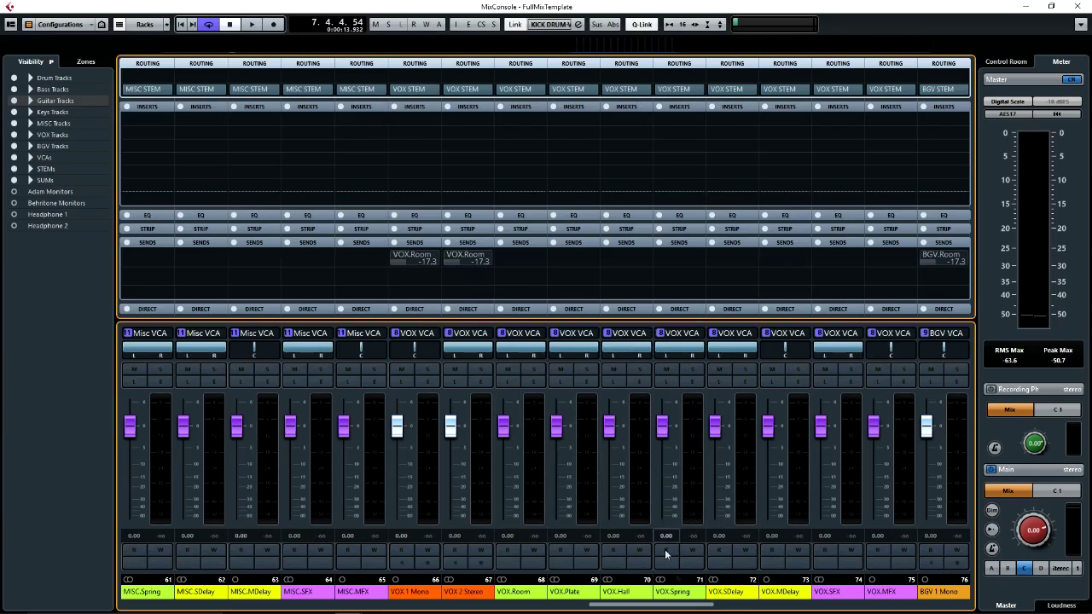
pyautogui.moveTo(678, 607); pyautogui.dragTo(836, 605)
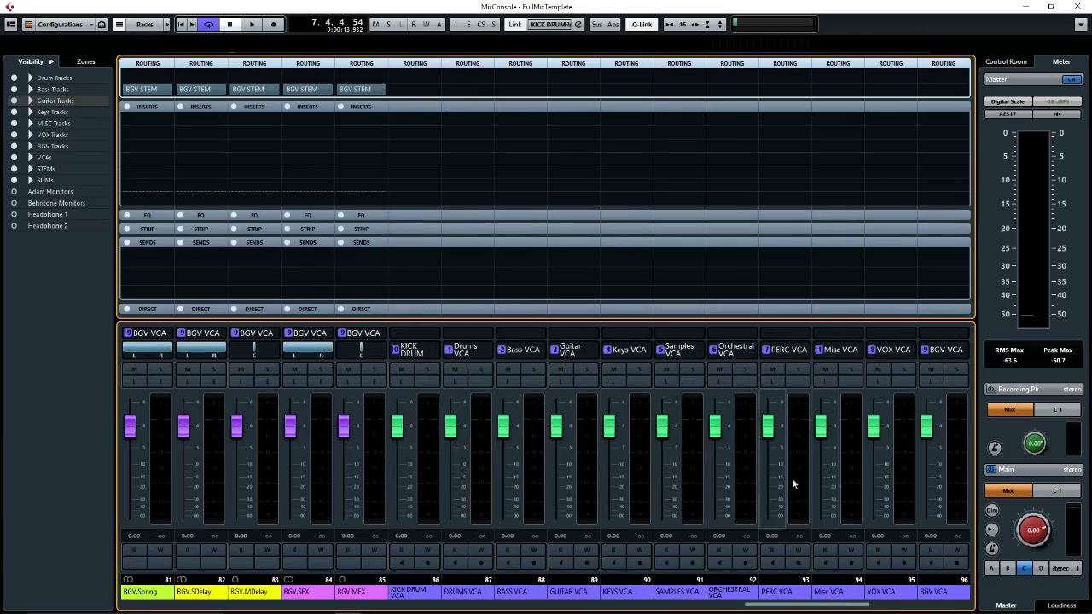
# Step: Lower the MIX VCA fader to -1.89 and reset it to 0.00
pyautogui.moveTo(789, 606); pyautogui.dragTo(890, 605)
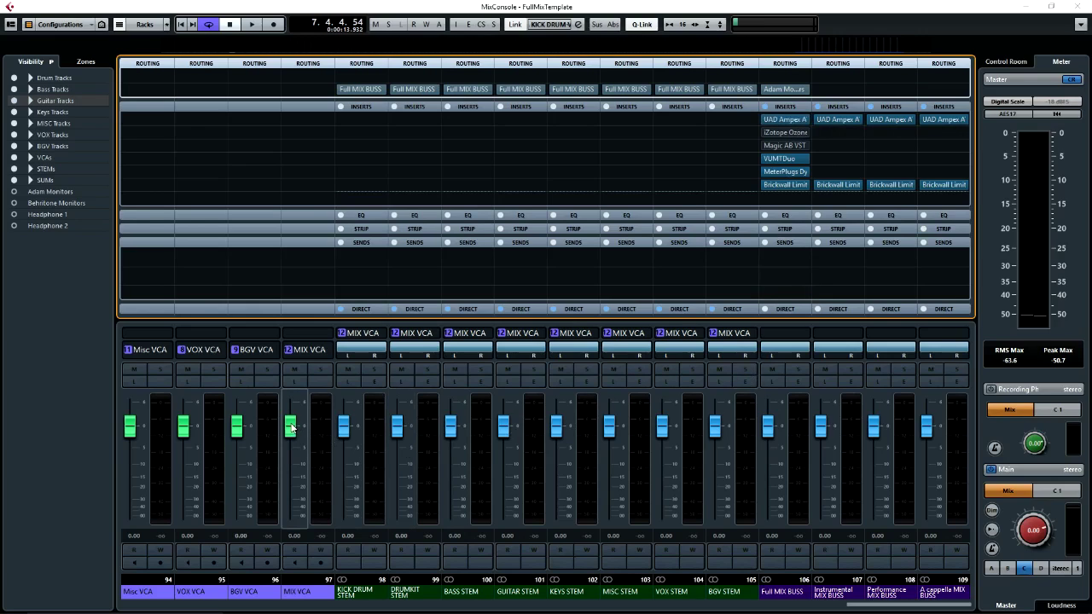
pyautogui.moveTo(291, 429)
pyautogui.mouseDown()
pyautogui.moveTo(291, 455)
pyautogui.moveTo(291, 436)
pyautogui.mouseUp()
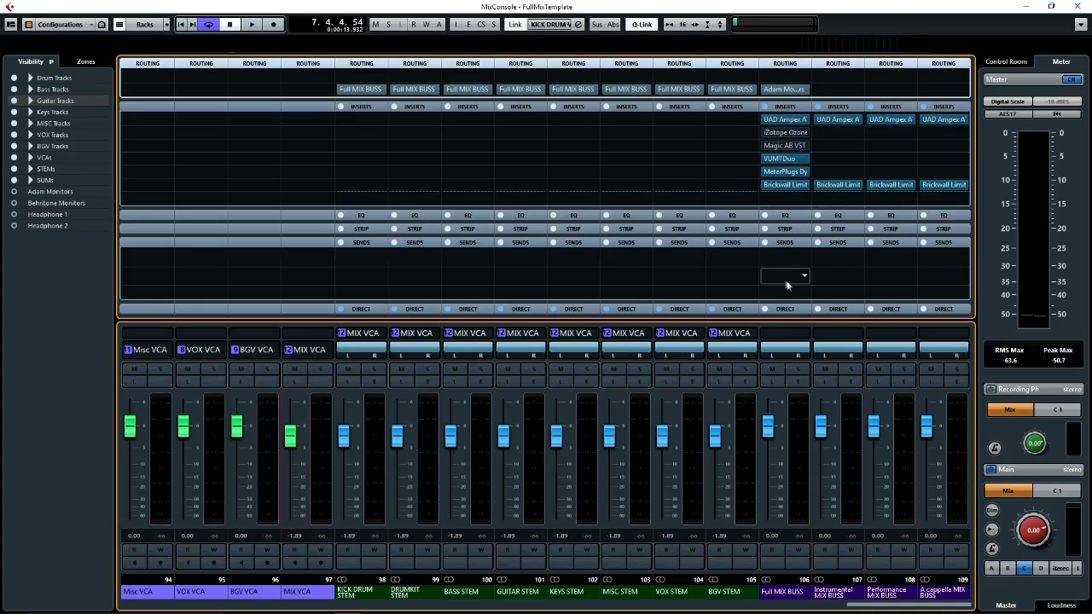
pyautogui.keyDown('ctrl'); pyautogui.click(292, 439); pyautogui.keyUp('ctrl')
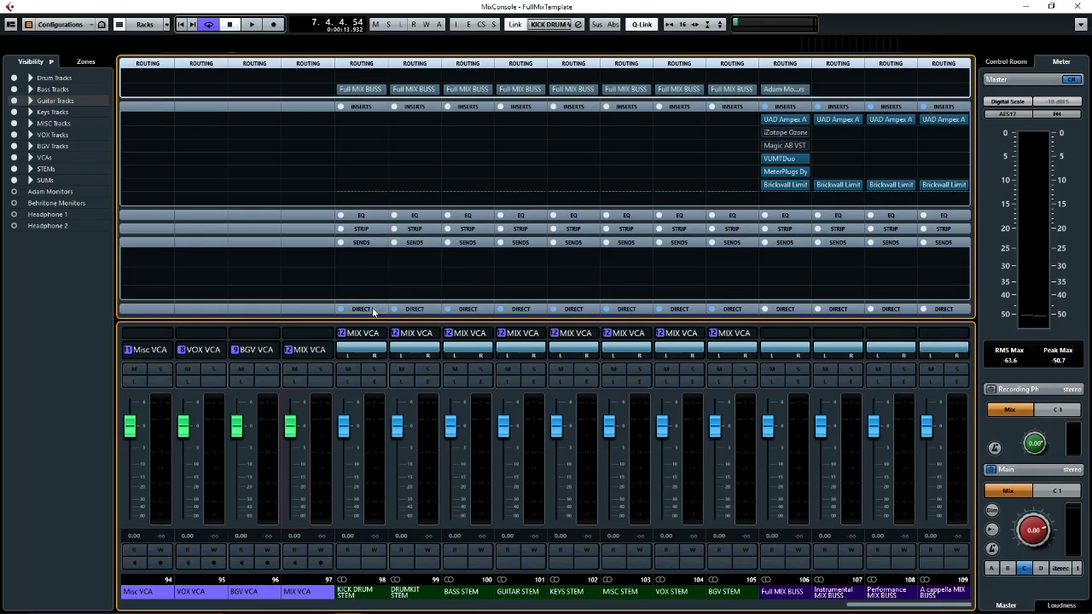
# Step: Expand the direct routing rack of the STEM channels and check the Summing Mode option on BGV STEM
pyautogui.moveTo(373, 310); pyautogui.dragTo(372, 259)
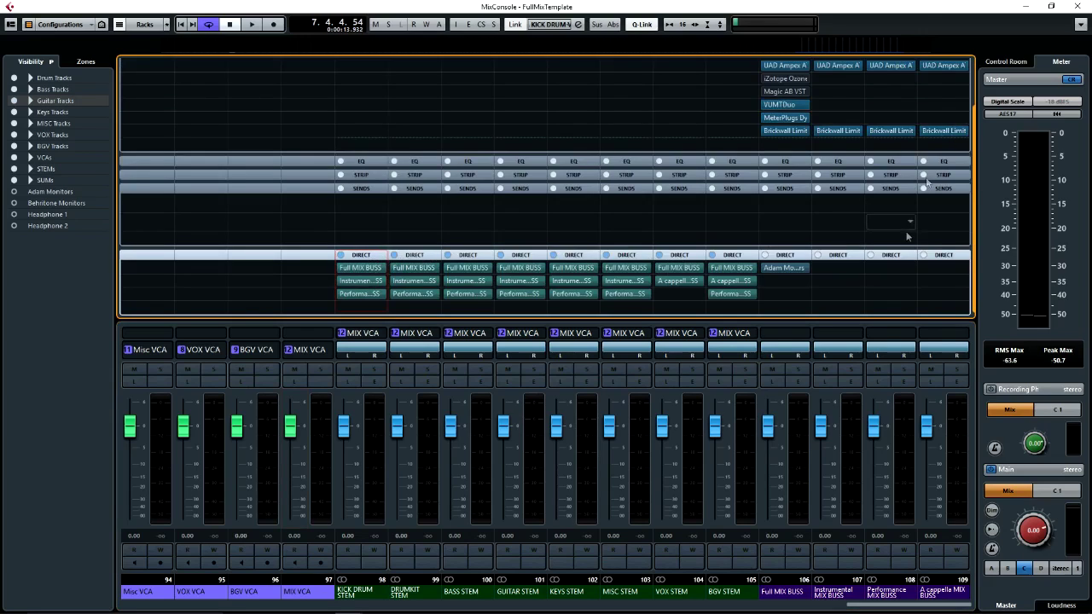
pyautogui.rightClick(735, 256)
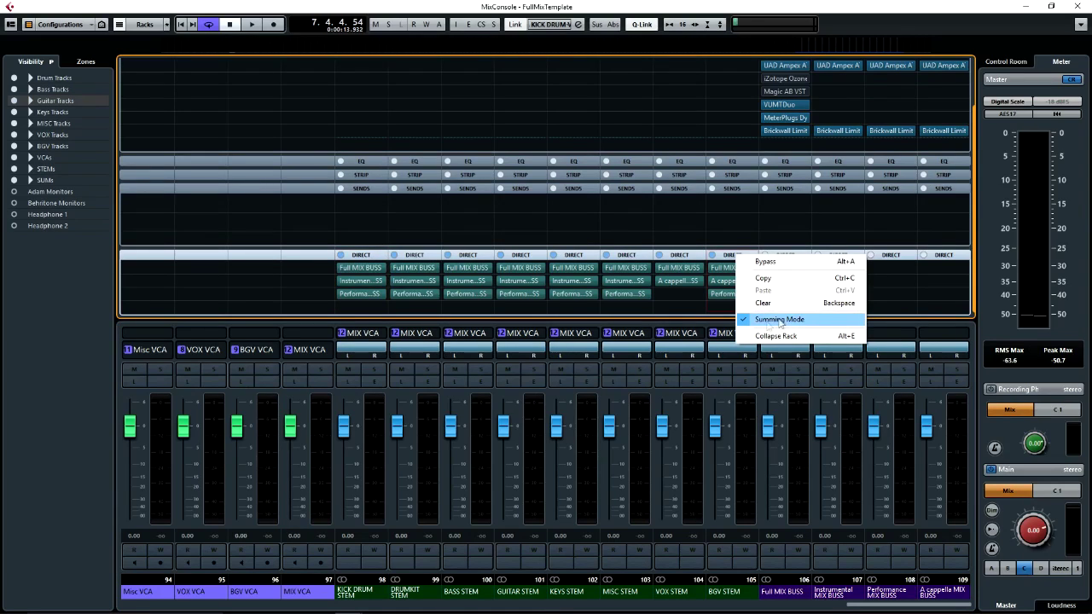
pyautogui.click(728, 256)
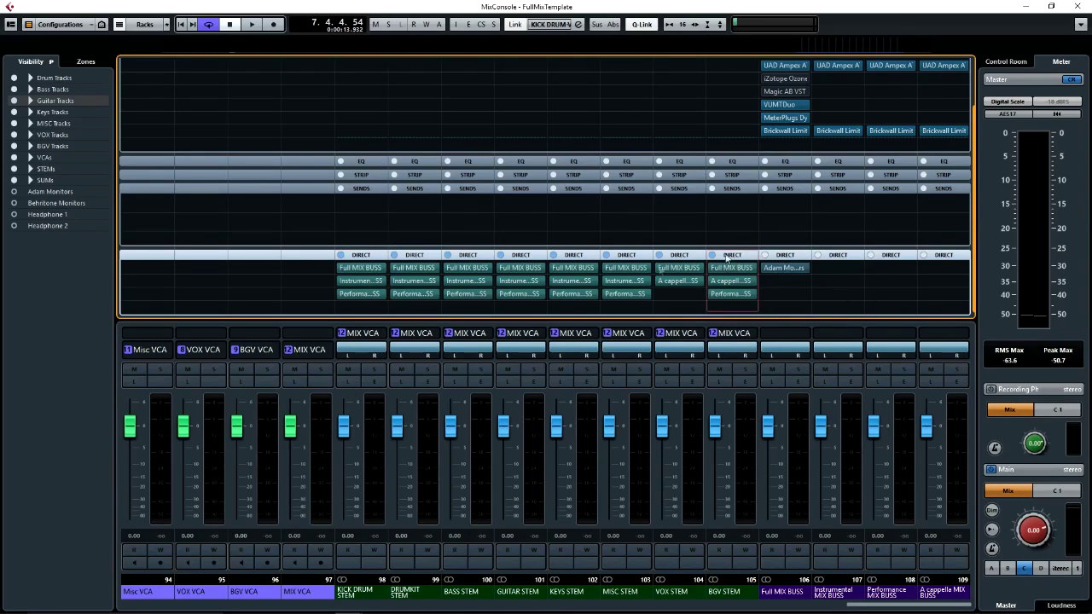
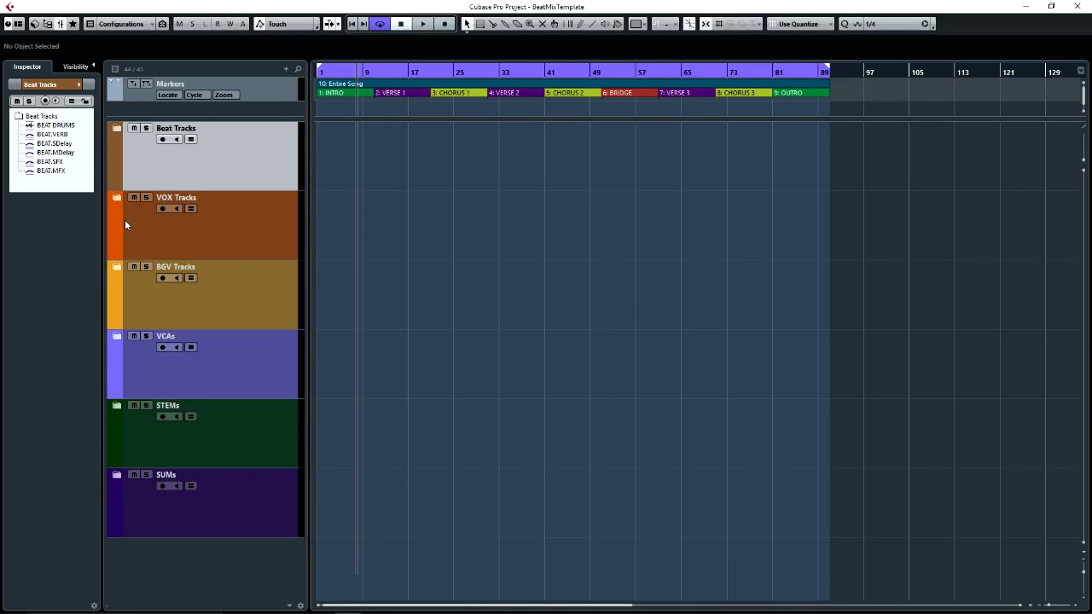
# Step: Examine the Beat Tracks, VOX Tracks and BGV Tracks folders in the BeatMixTemplate project one by one, collapsing each again
pyautogui.click(119, 129)
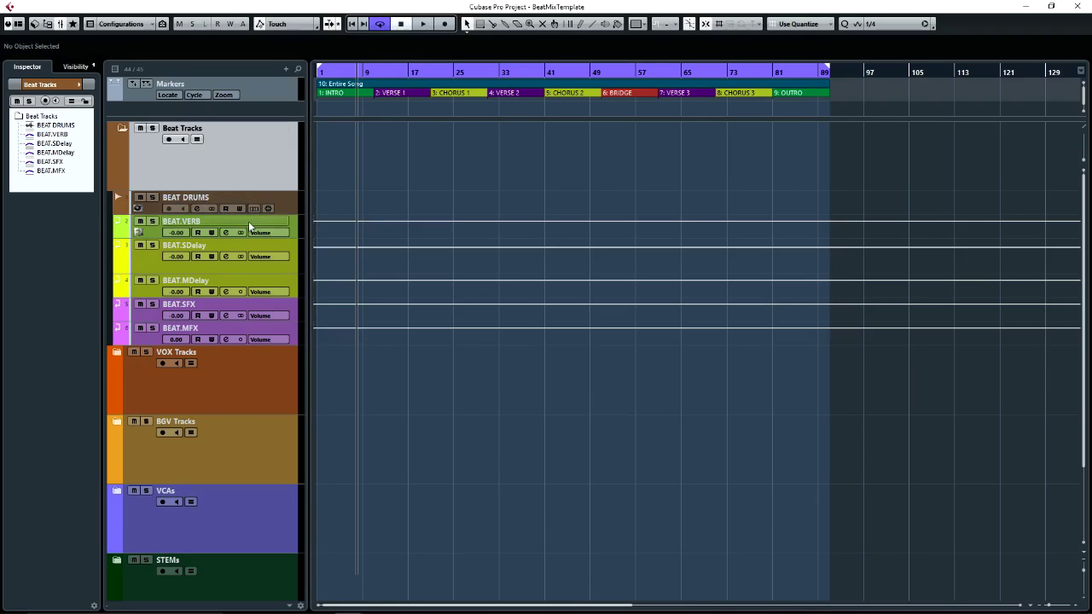
pyautogui.click(122, 128)
pyautogui.click(117, 197)
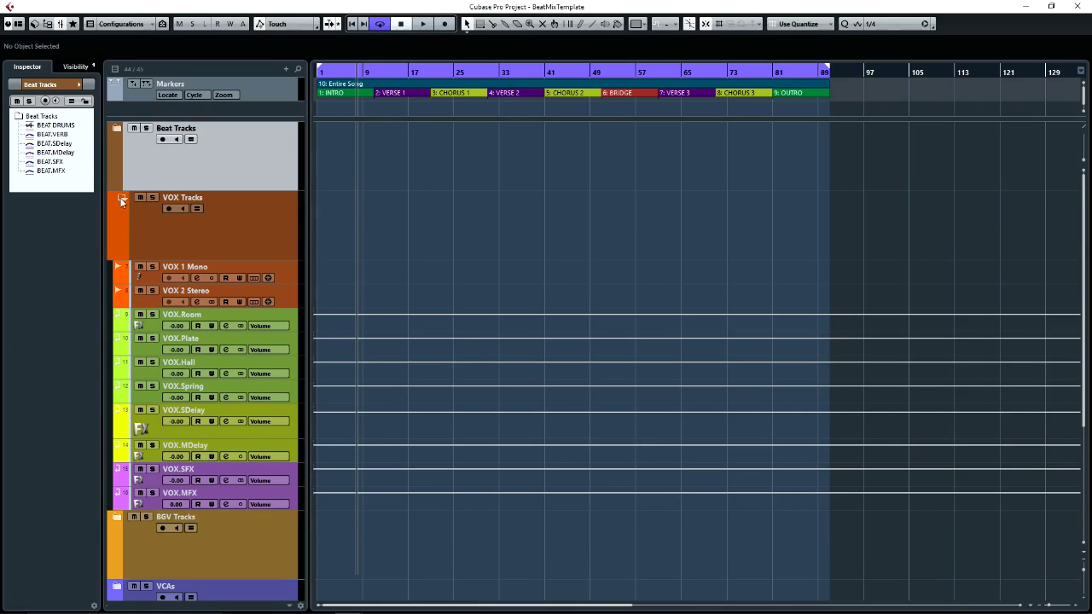
pyautogui.click(121, 198)
pyautogui.click(118, 268)
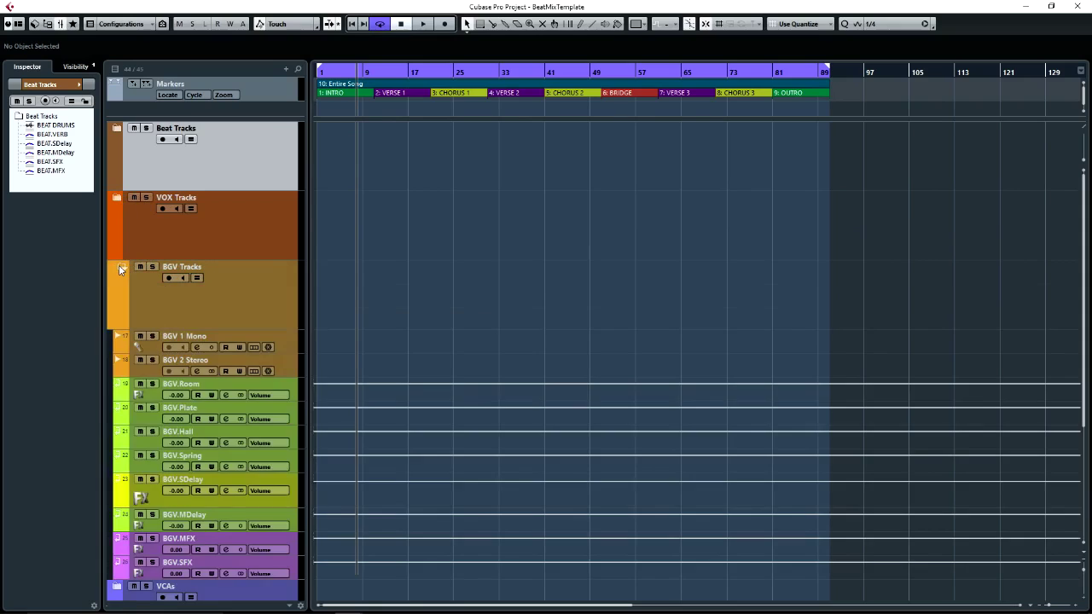
pyautogui.click(119, 267)
# Step: Examine the contents of the beat template's VCAs, STEMs and SUMs folders one by one, collapsing each again
pyautogui.click(118, 338)
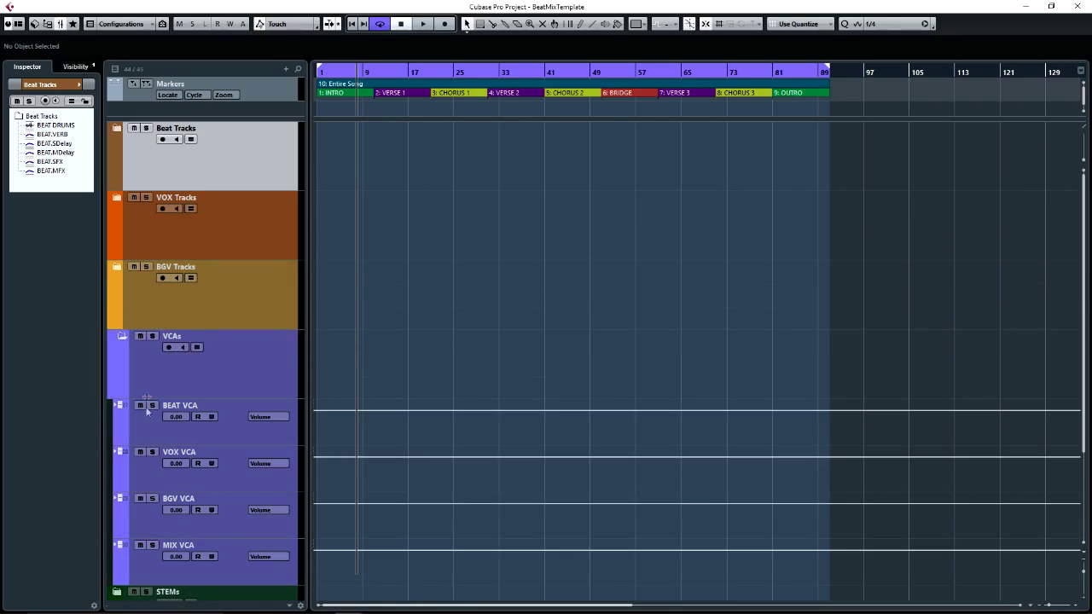
pyautogui.click(122, 336)
pyautogui.click(120, 407)
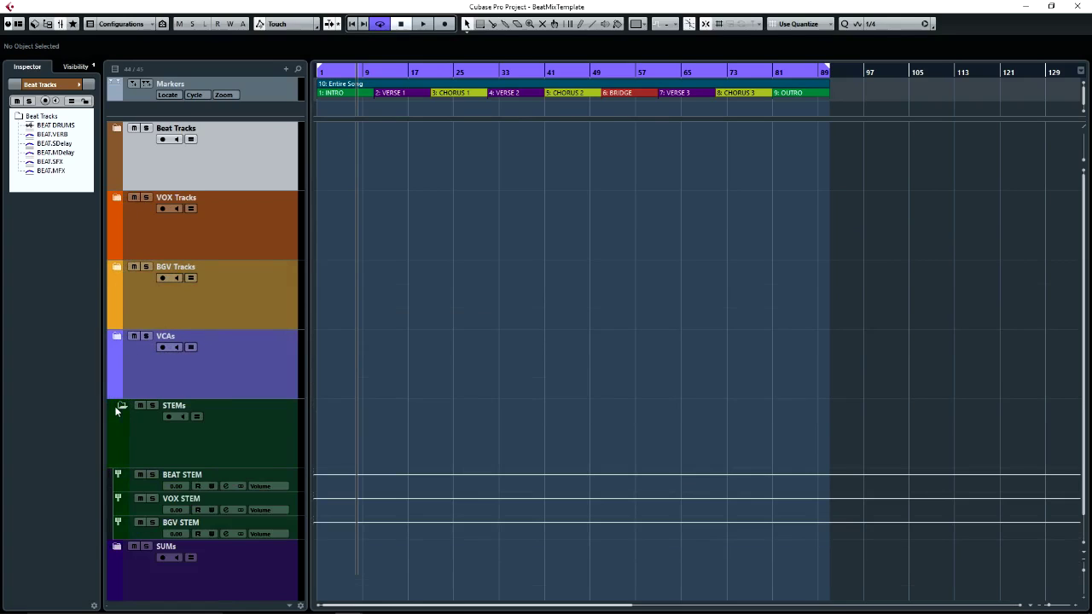
pyautogui.click(122, 405)
pyautogui.click(122, 474)
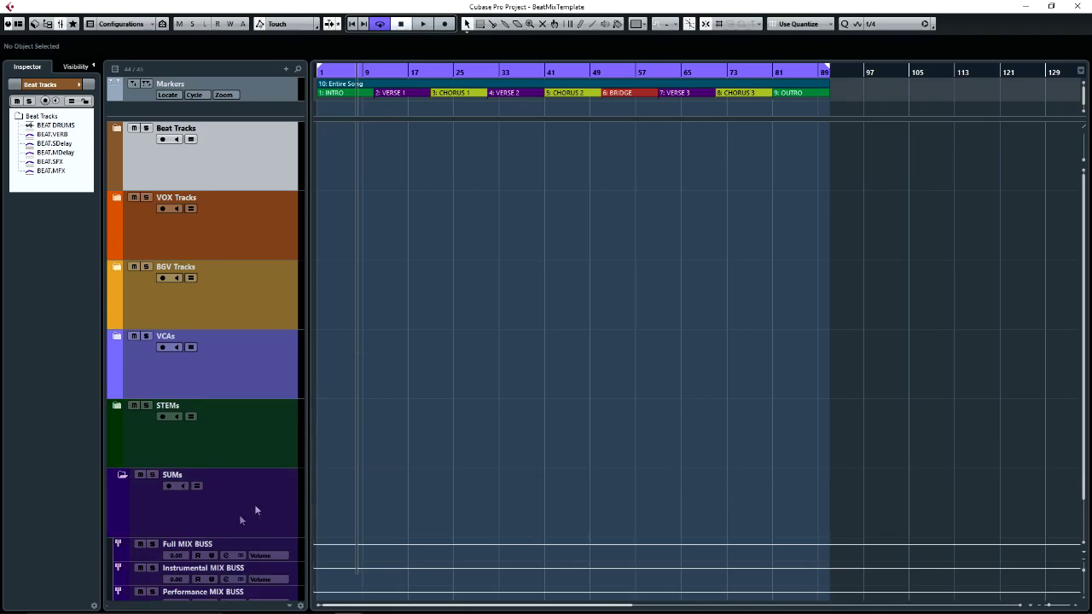
pyautogui.click(122, 418)
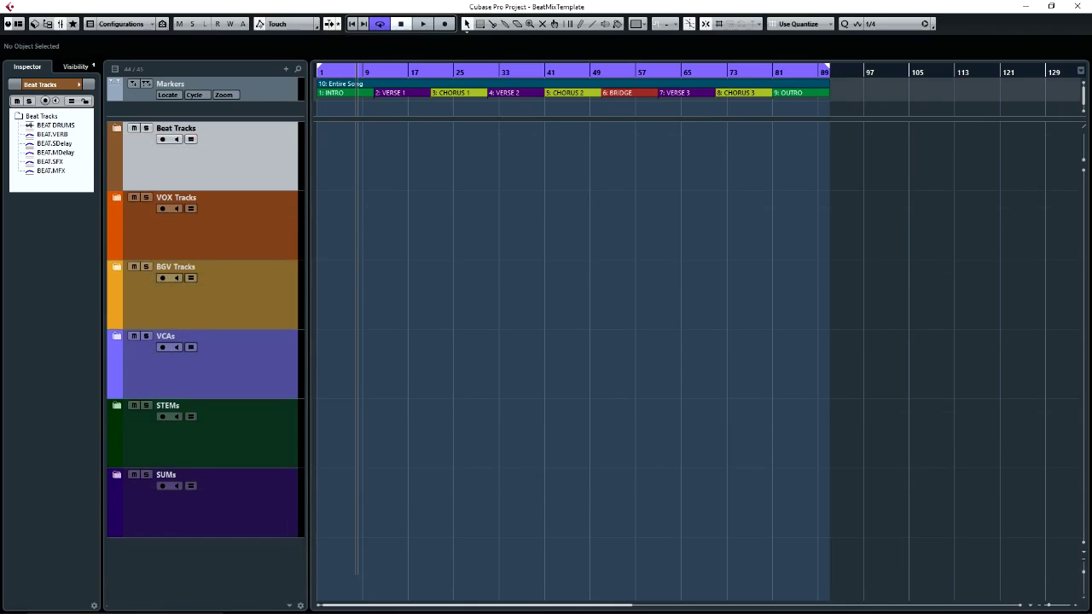
# Step: Open the MixConsole and examine the beat template's channels from BEAT DRUMS to the mix busses, including the STEM channels' direct routing
pyautogui.press('F3')
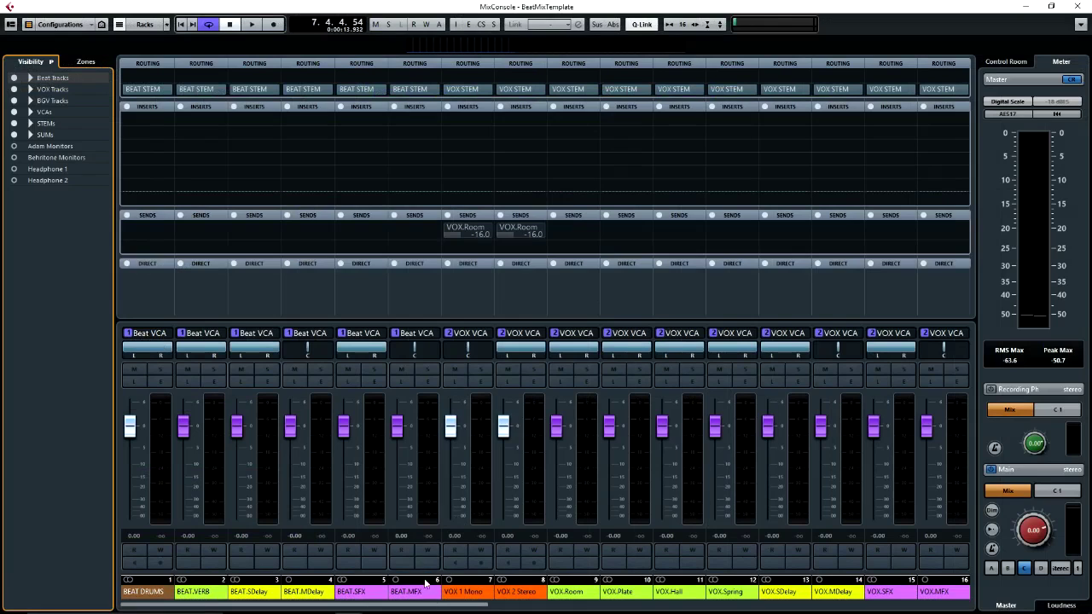
pyautogui.moveTo(436, 606); pyautogui.dragTo(819, 603)
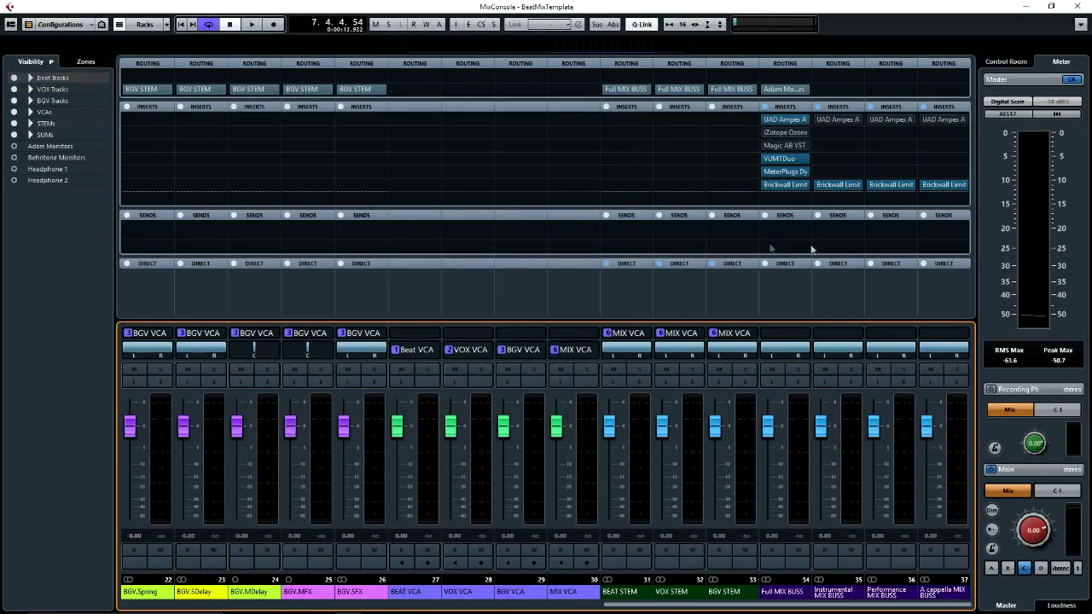
pyautogui.click(687, 261)
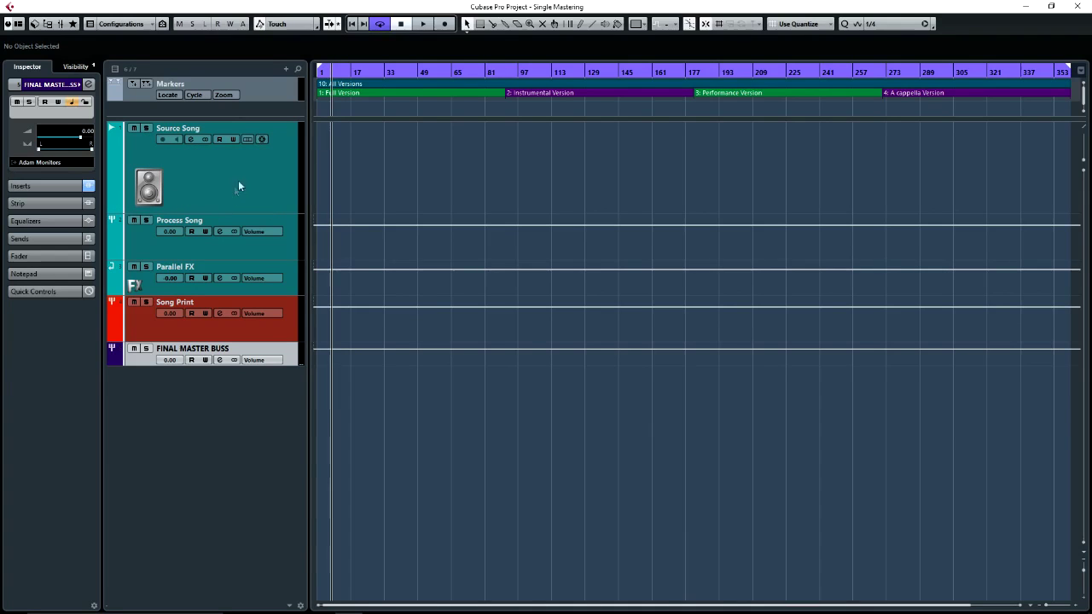
# Step: Open the MixConsole of the Single Mastering project to examine its channels and routing
pyautogui.press('F3')
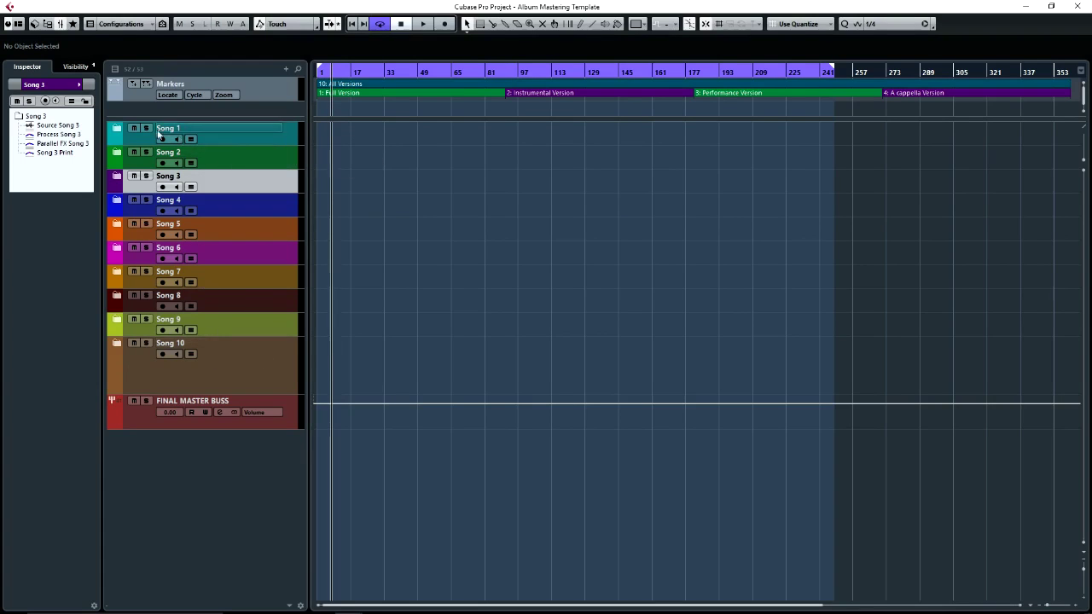
# Step: Examine the contents of the Song 1, Song 10, Song 9 and Song 8 folders in the Album Mastering Template, collapsing each again
pyautogui.click(118, 127)
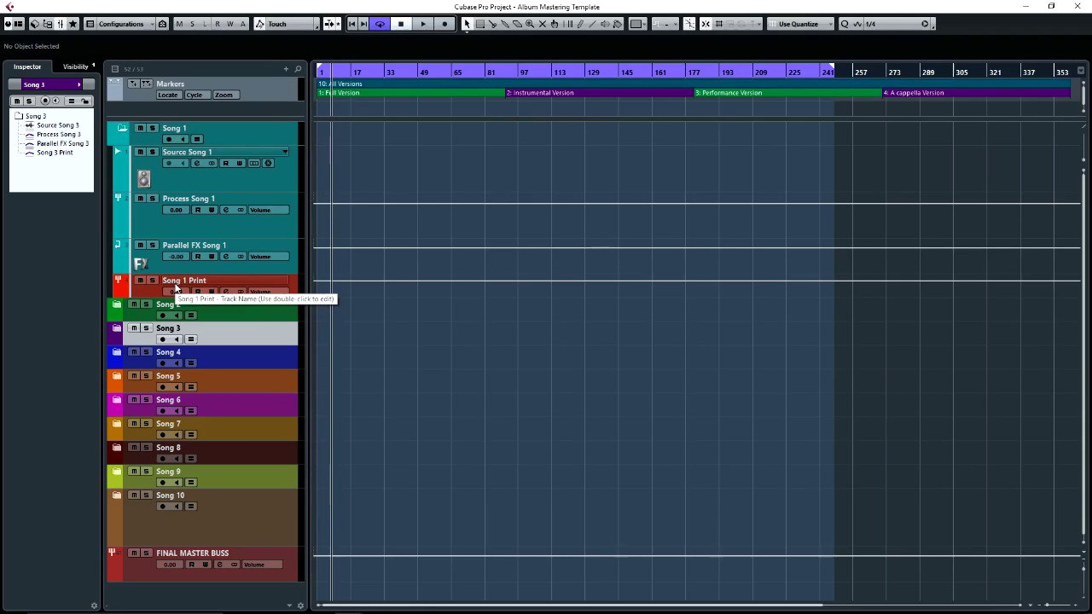
pyautogui.click(121, 128)
pyautogui.click(119, 345)
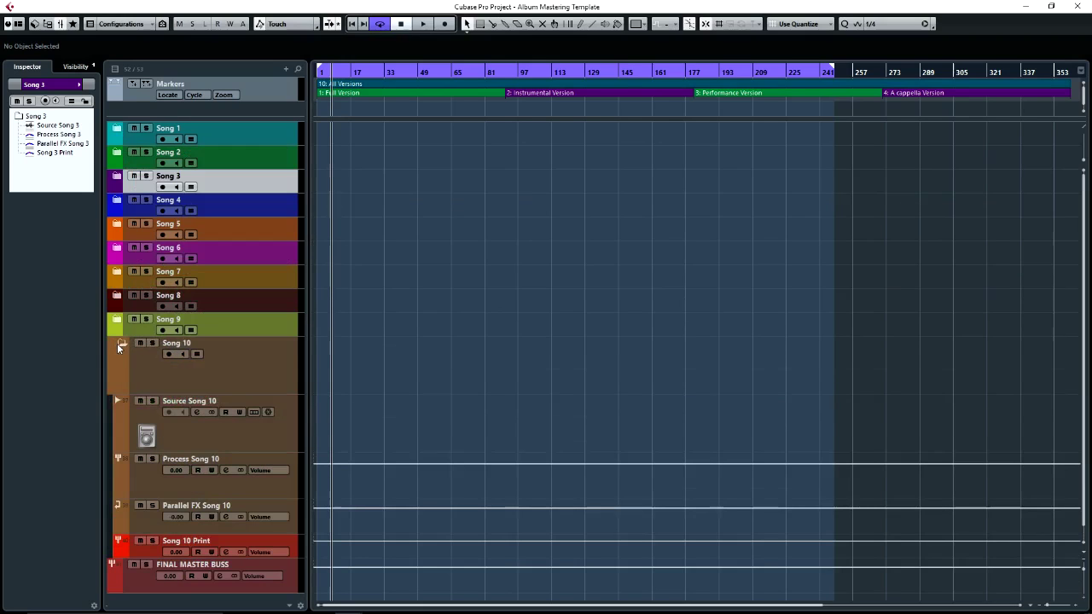
pyautogui.click(119, 346)
pyautogui.click(119, 321)
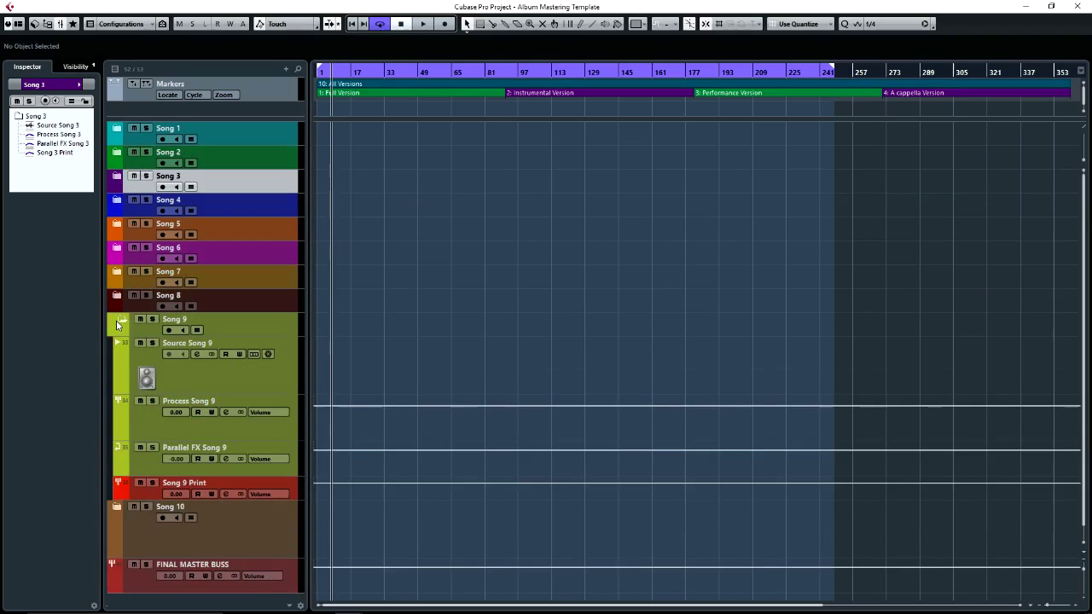
pyautogui.click(120, 321)
pyautogui.click(119, 296)
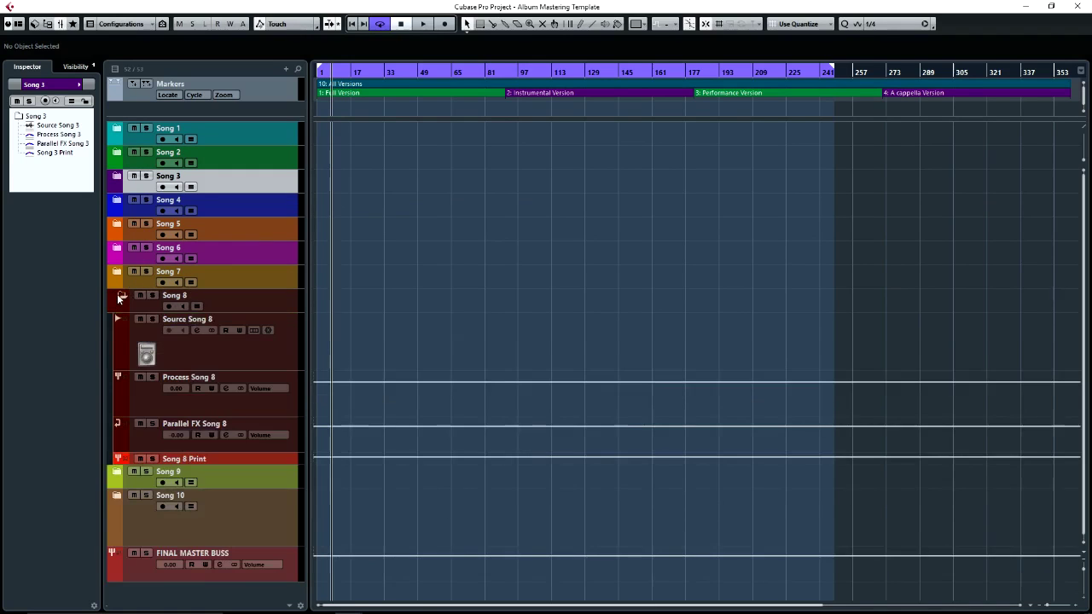
pyautogui.click(120, 296)
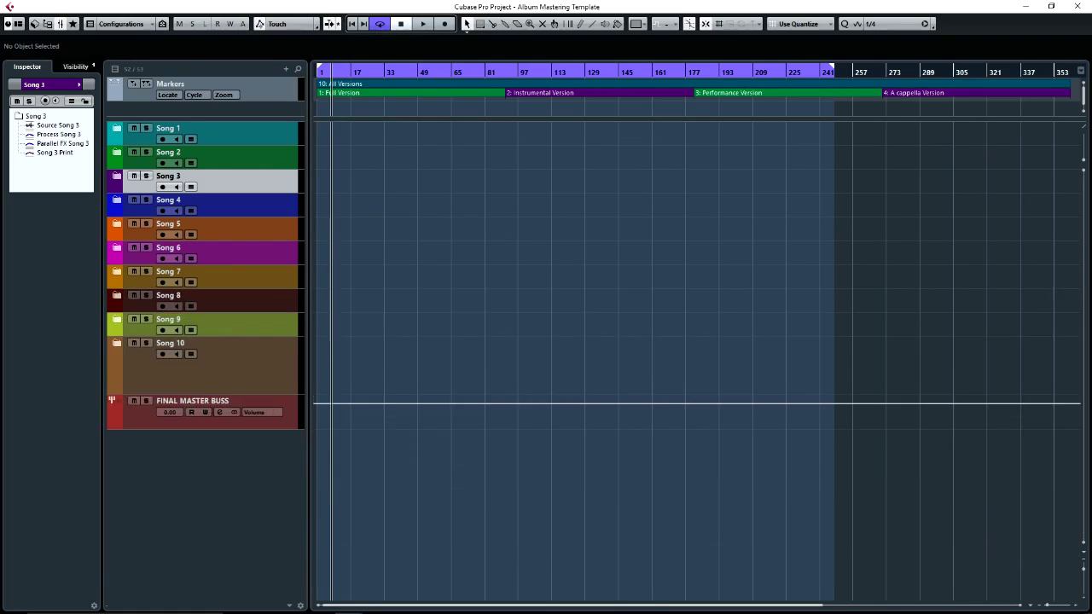
# Step: Open the MixConsole and examine the album template's routing, inserts and sends from Source Song 1 to FINAL MASTER BUSS
pyautogui.press('F3')
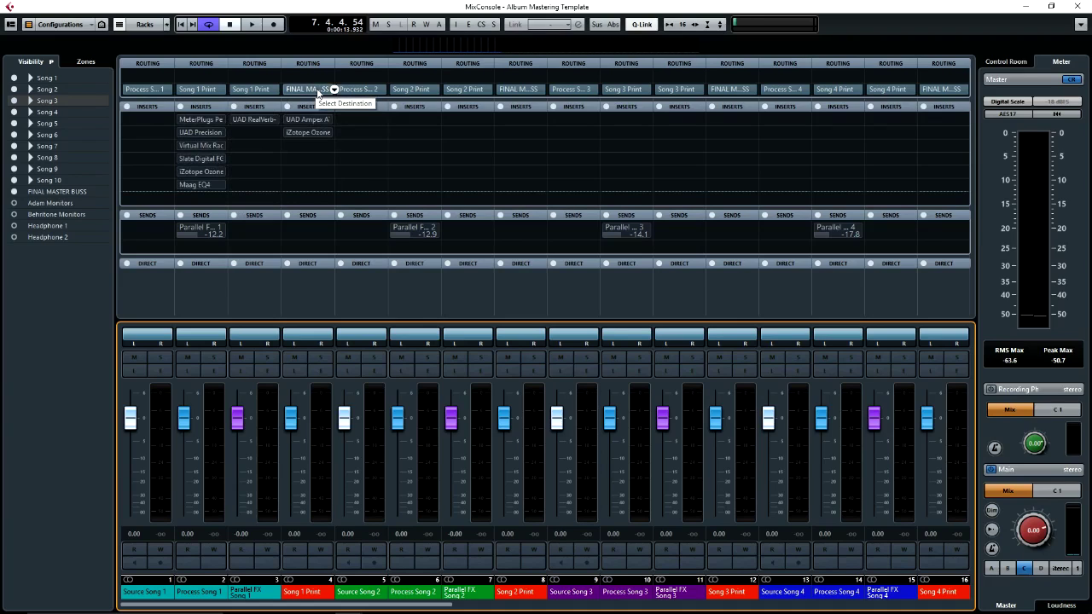
pyautogui.moveTo(437, 607); pyautogui.dragTo(955, 607)
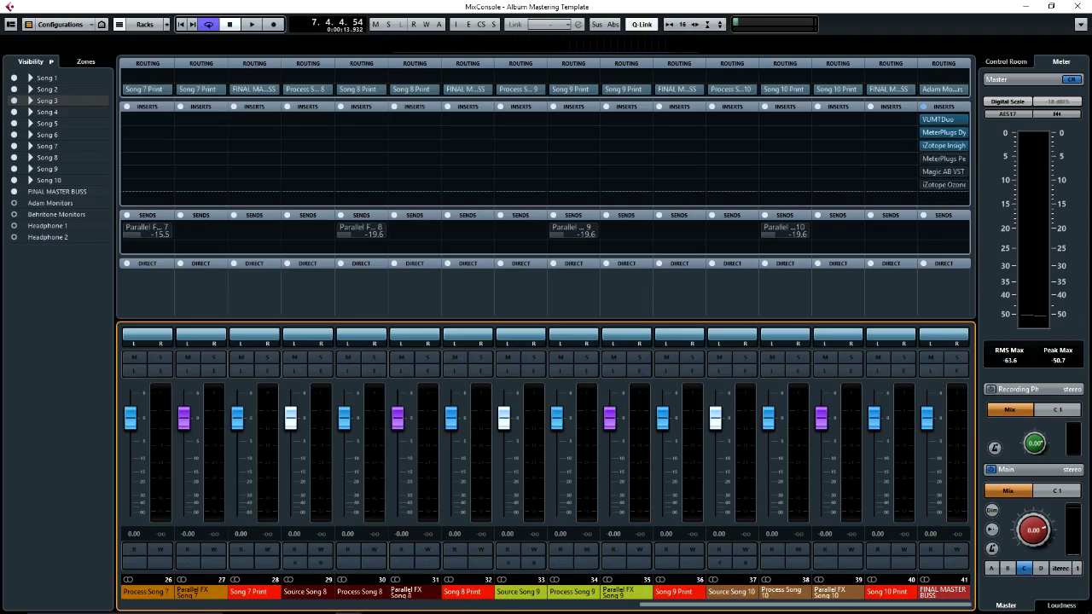
pyautogui.moveTo(827, 606); pyautogui.dragTo(290, 604)
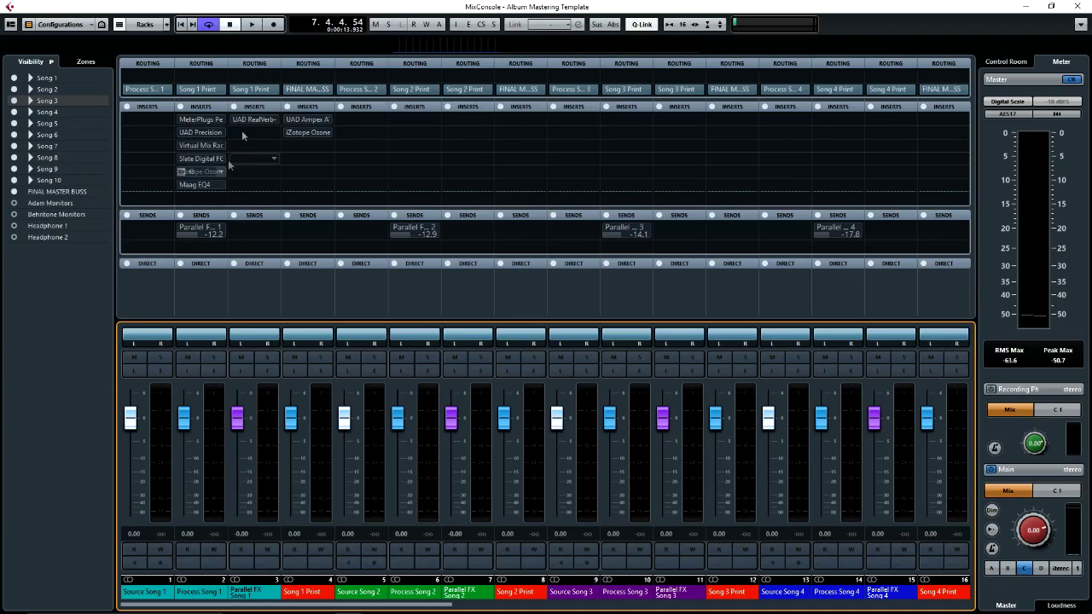
# Step: Copy the whole insert effects chain from Process Song 1 to Process Song 2
pyautogui.moveTo(202, 107); pyautogui.dragTo(431, 105)
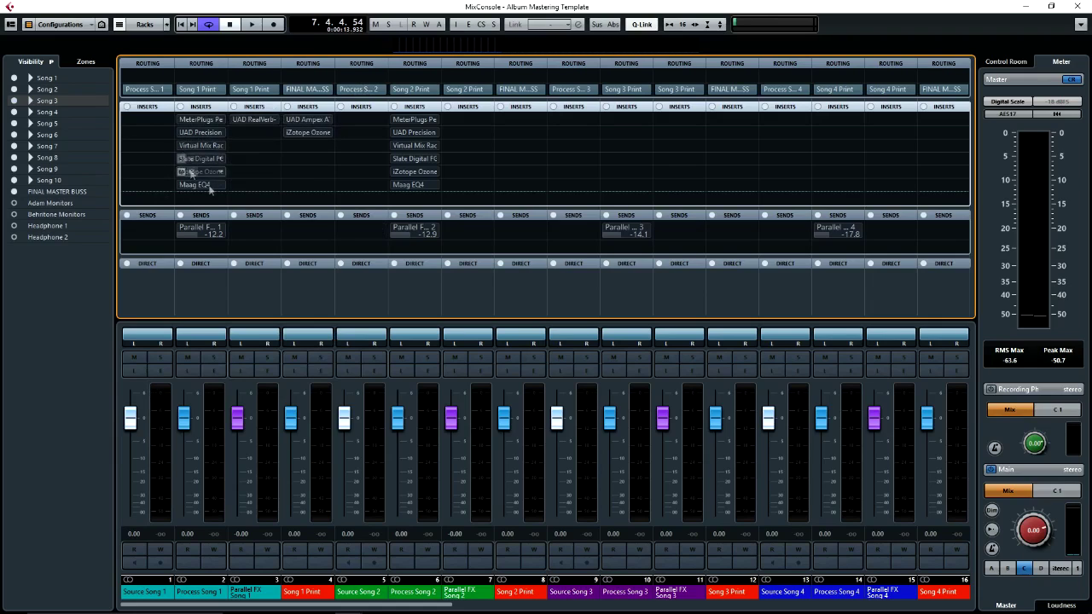
# Step: Check the FINAL MASTER BUSS and the Export Audio Mixdown batch settings for the Song Print channels, then cancel the export and close the MixConsole
pyautogui.click(449, 606)
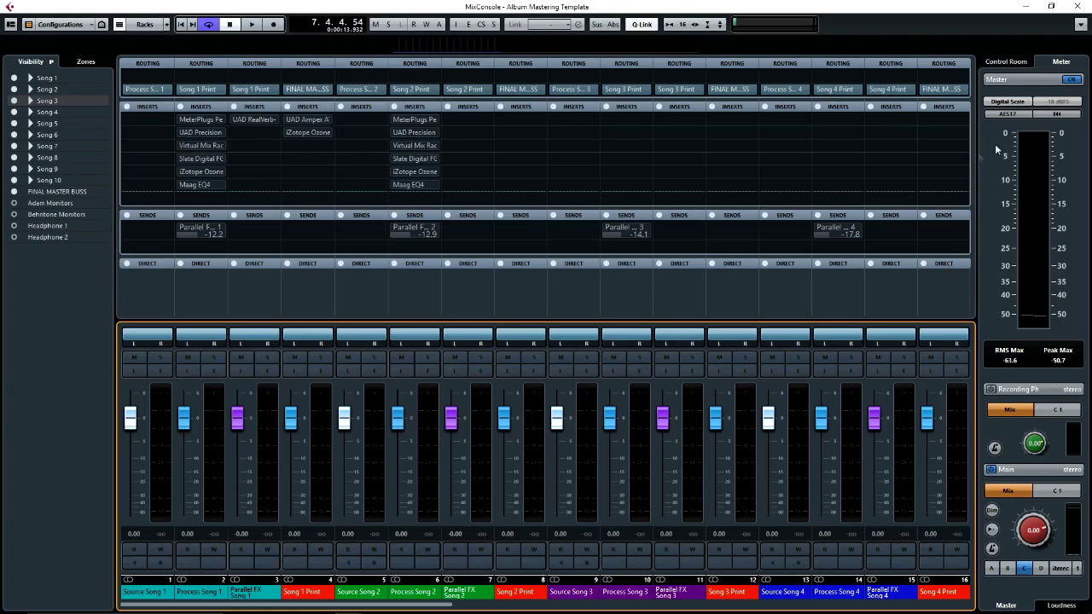
pyautogui.moveTo(450, 606); pyautogui.dragTo(973, 607)
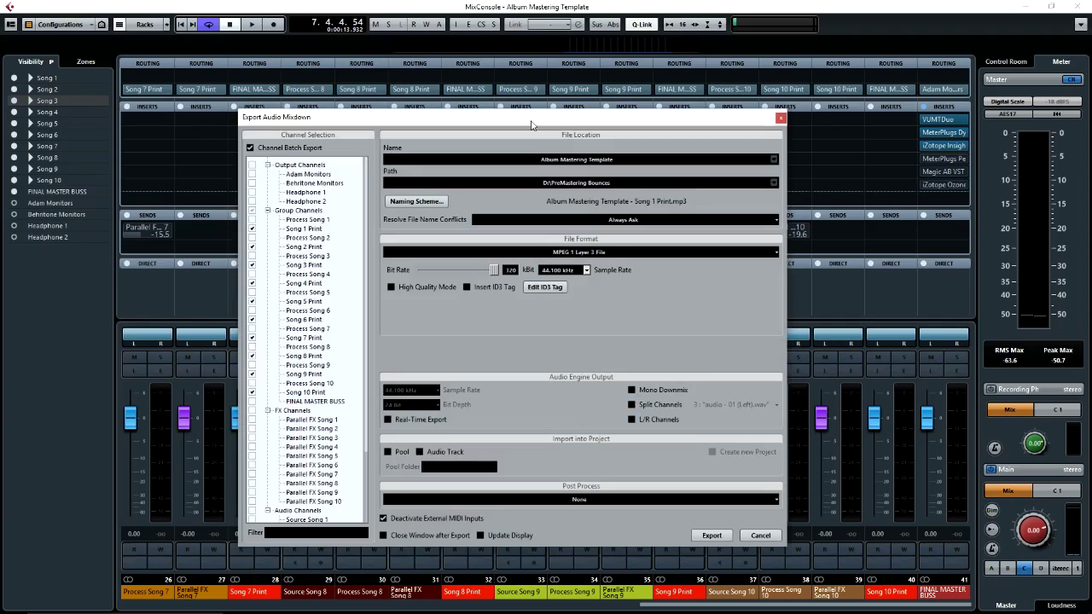
pyautogui.moveTo(531, 121); pyautogui.dragTo(535, 128)
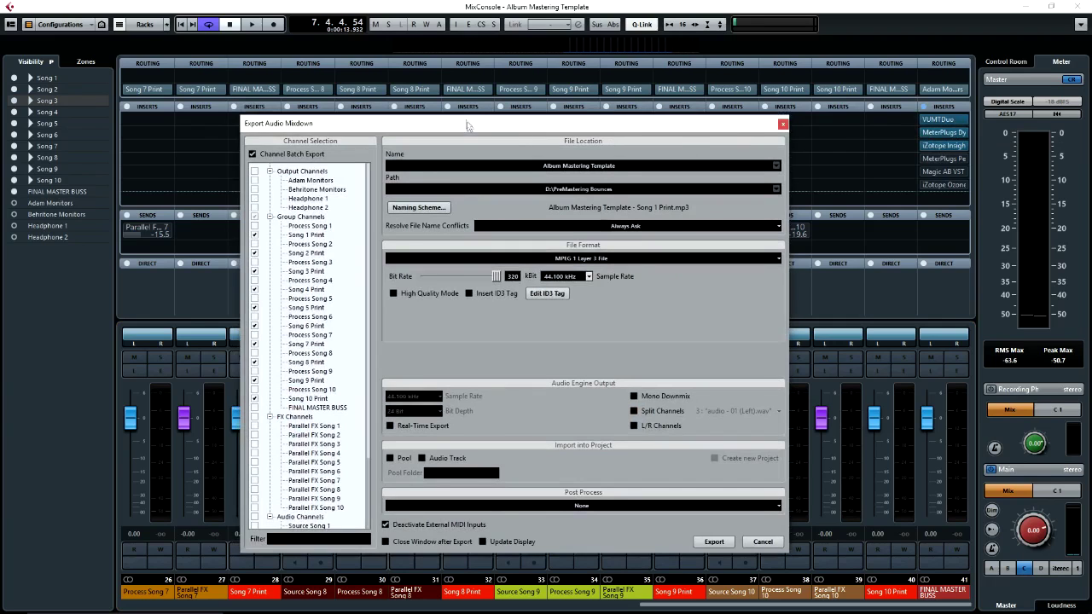
pyautogui.moveTo(467, 126); pyautogui.dragTo(459, 125)
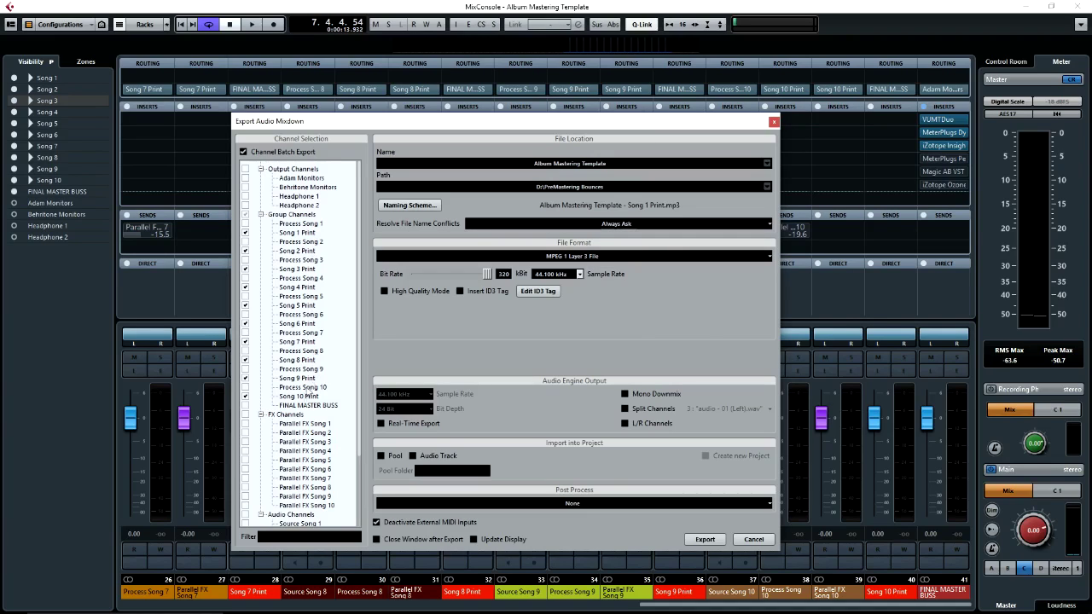
pyautogui.click(753, 539)
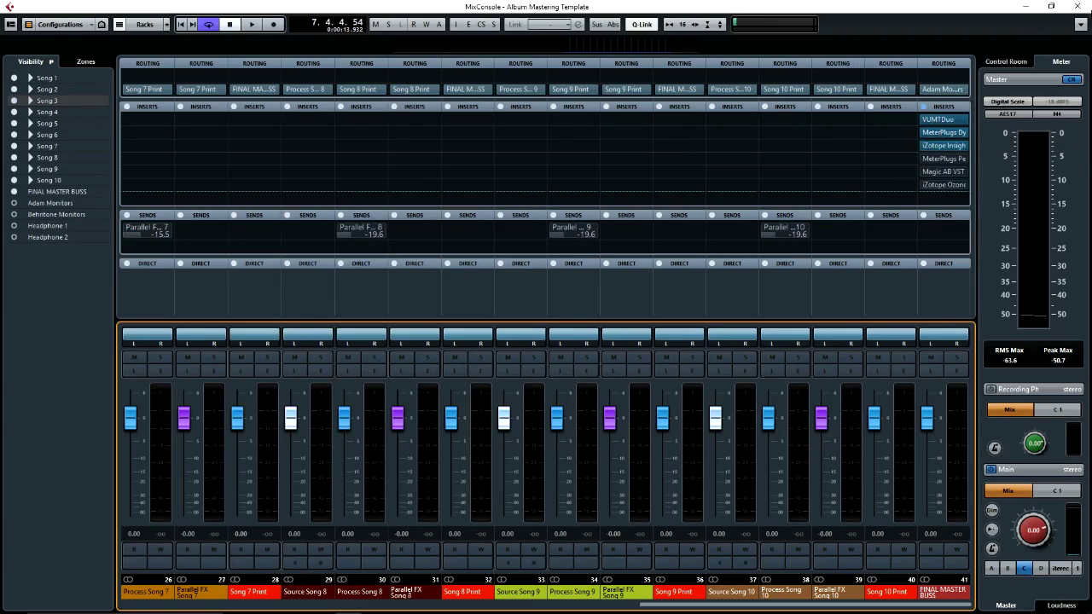
pyautogui.click(1077, 6)
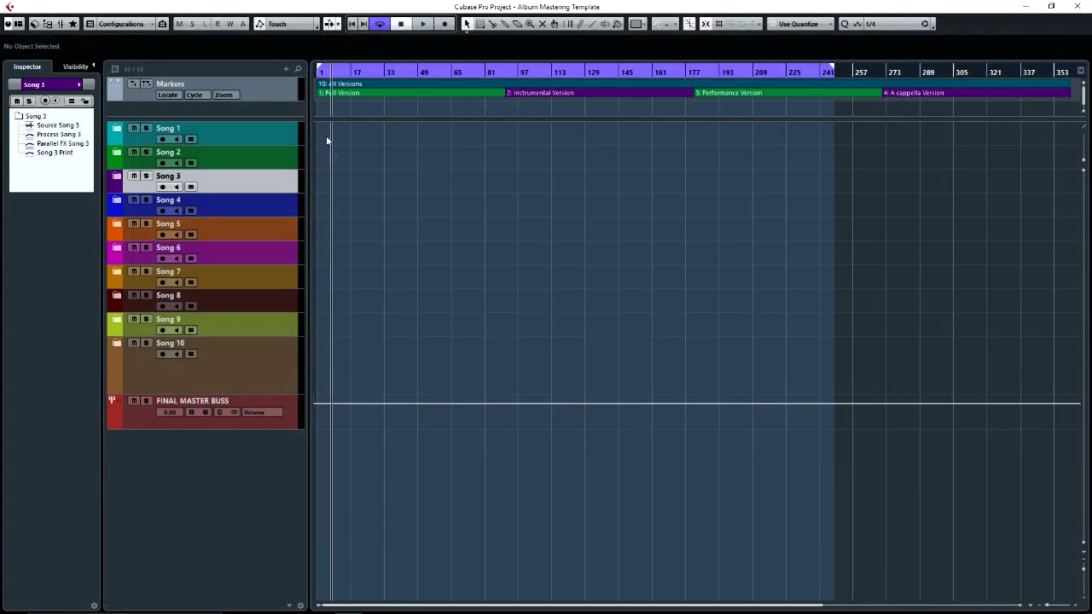